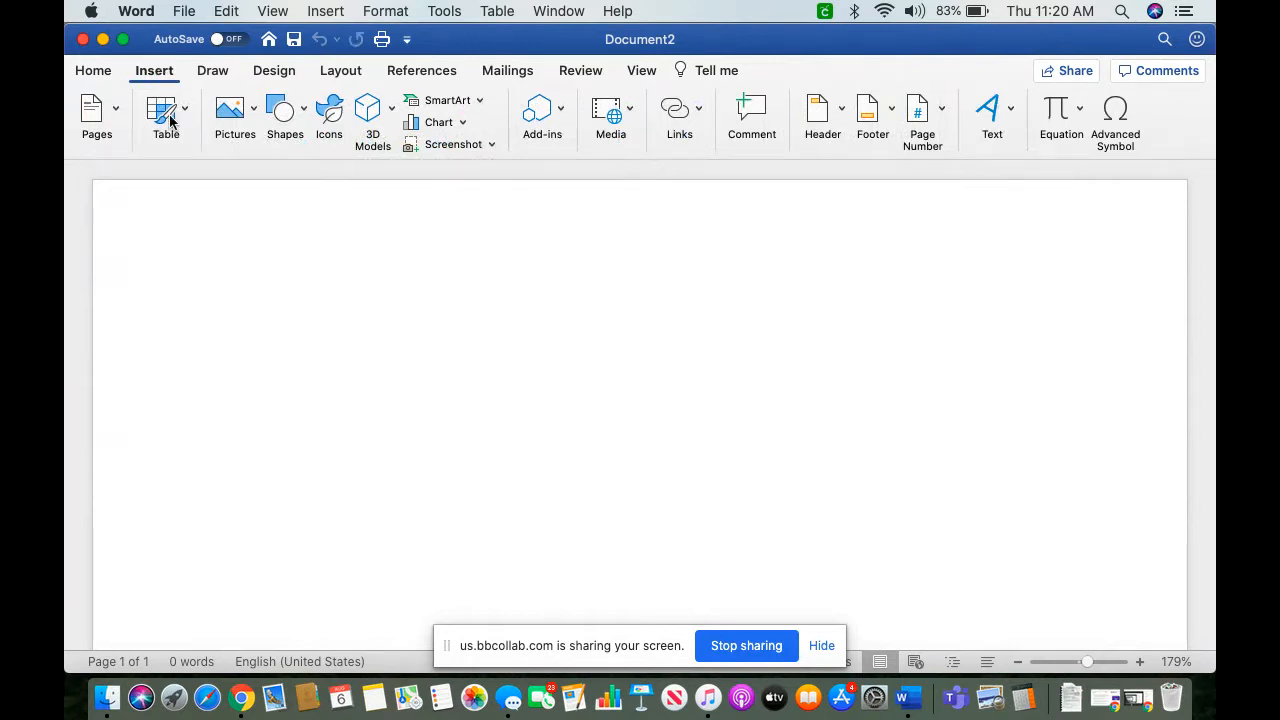
# Step: Insert right-aligned page numbers at the top of the page, in the header
pyautogui.click(942, 113)
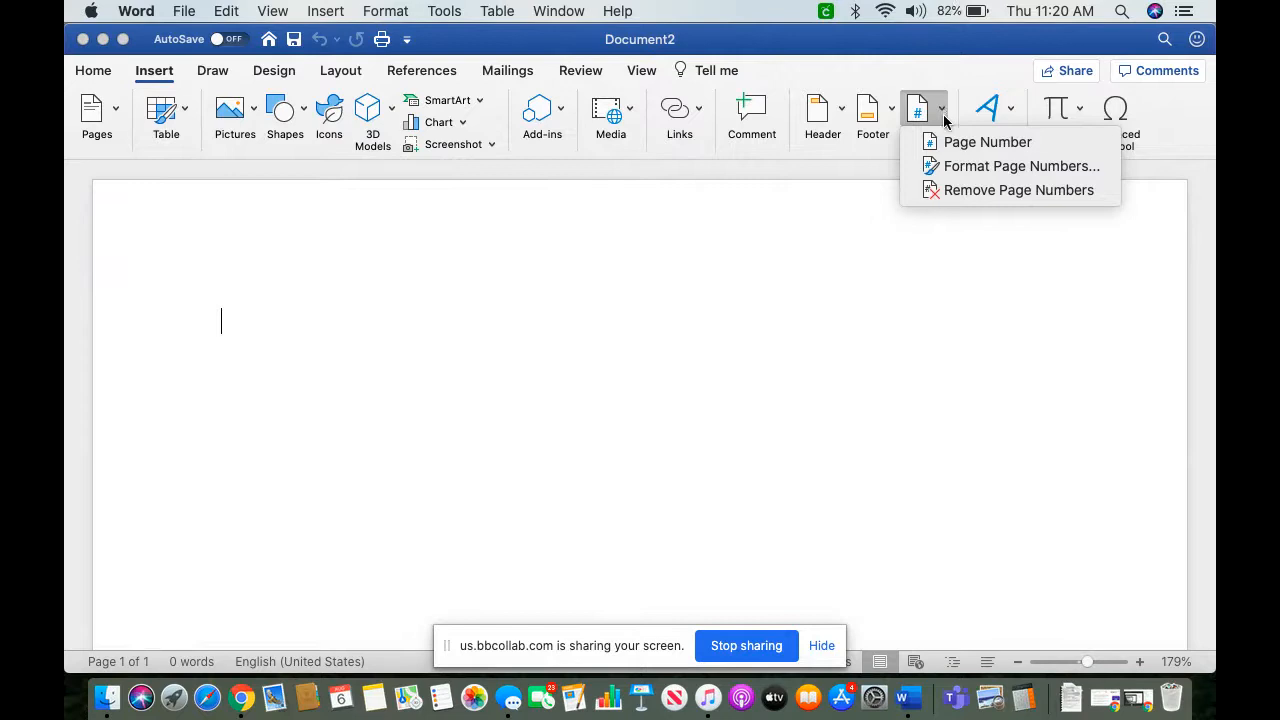
pyautogui.click(951, 143)
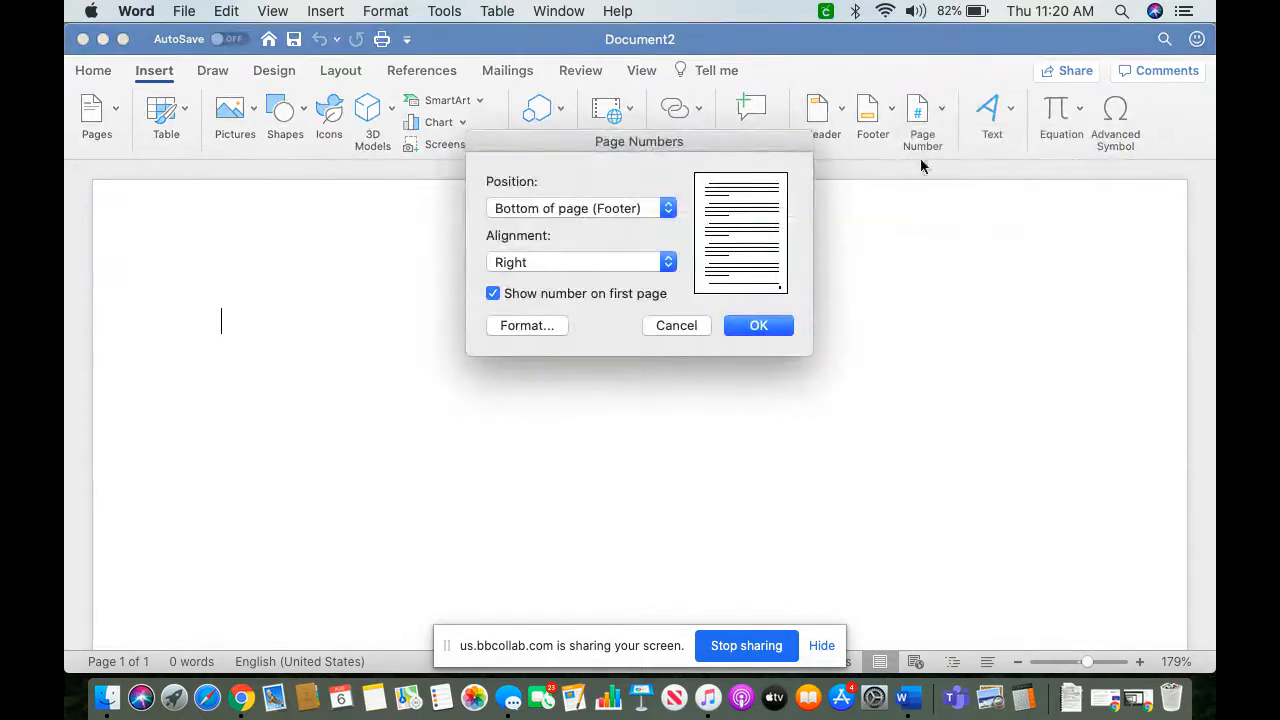
pyautogui.click(668, 210)
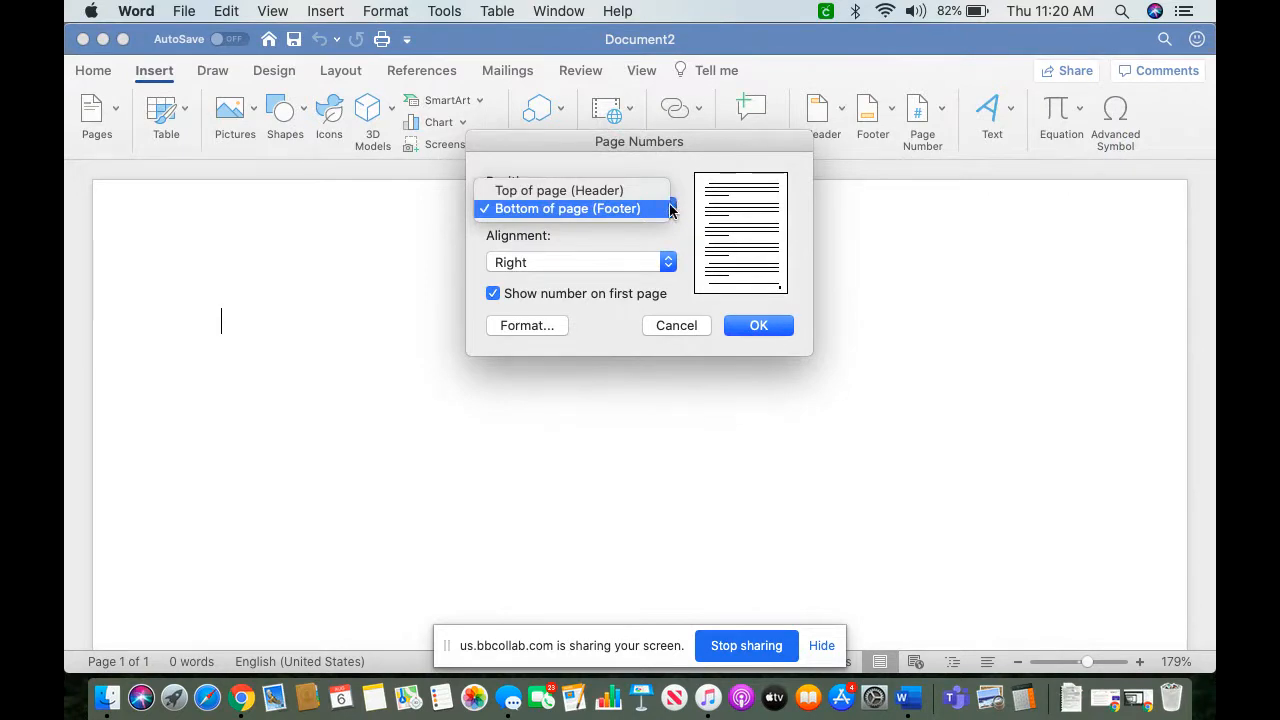
pyautogui.click(626, 191)
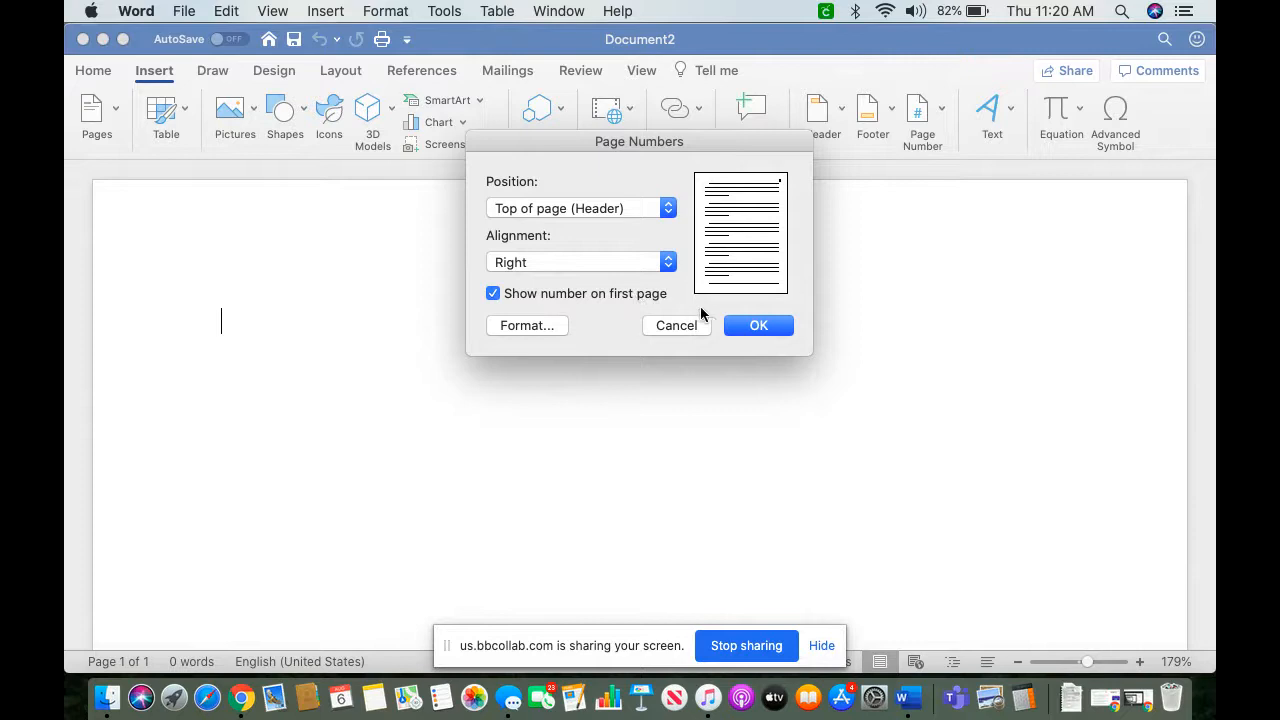
pyautogui.click(762, 326)
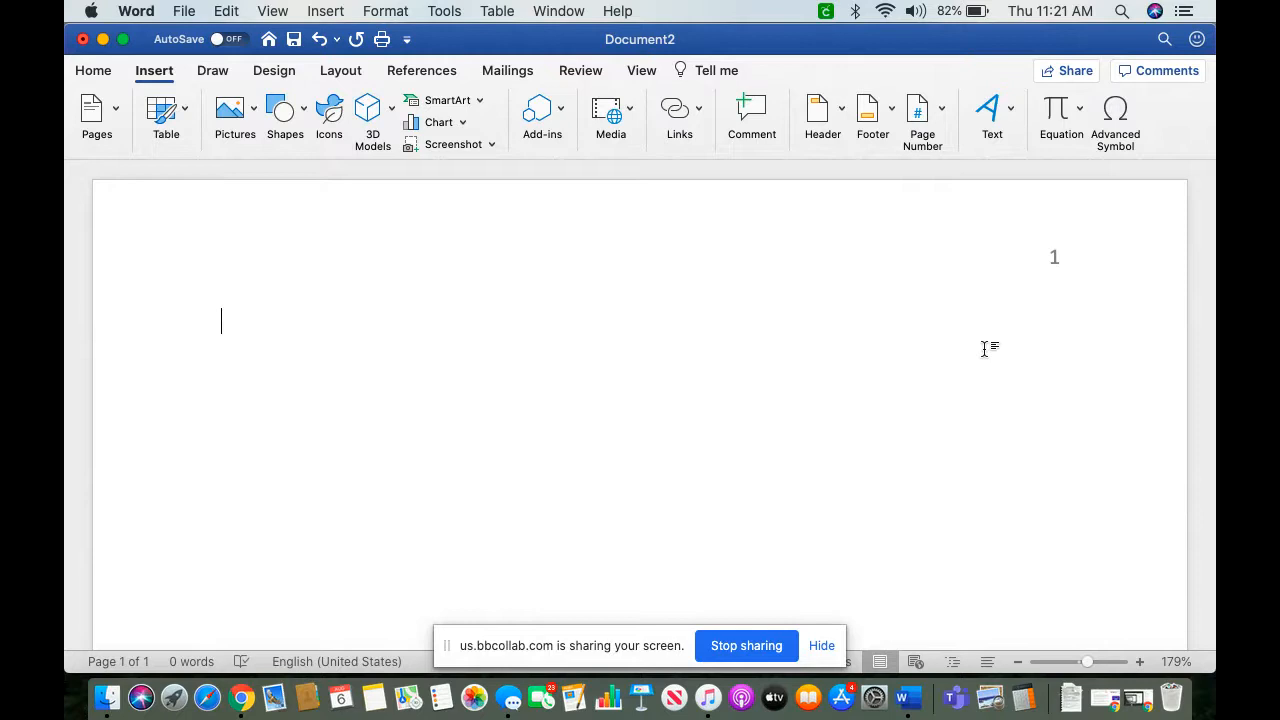
# Step: Add the student's last name and a space before the page number in the header, and return to the document body
pyautogui.doubleClick(1049, 251)
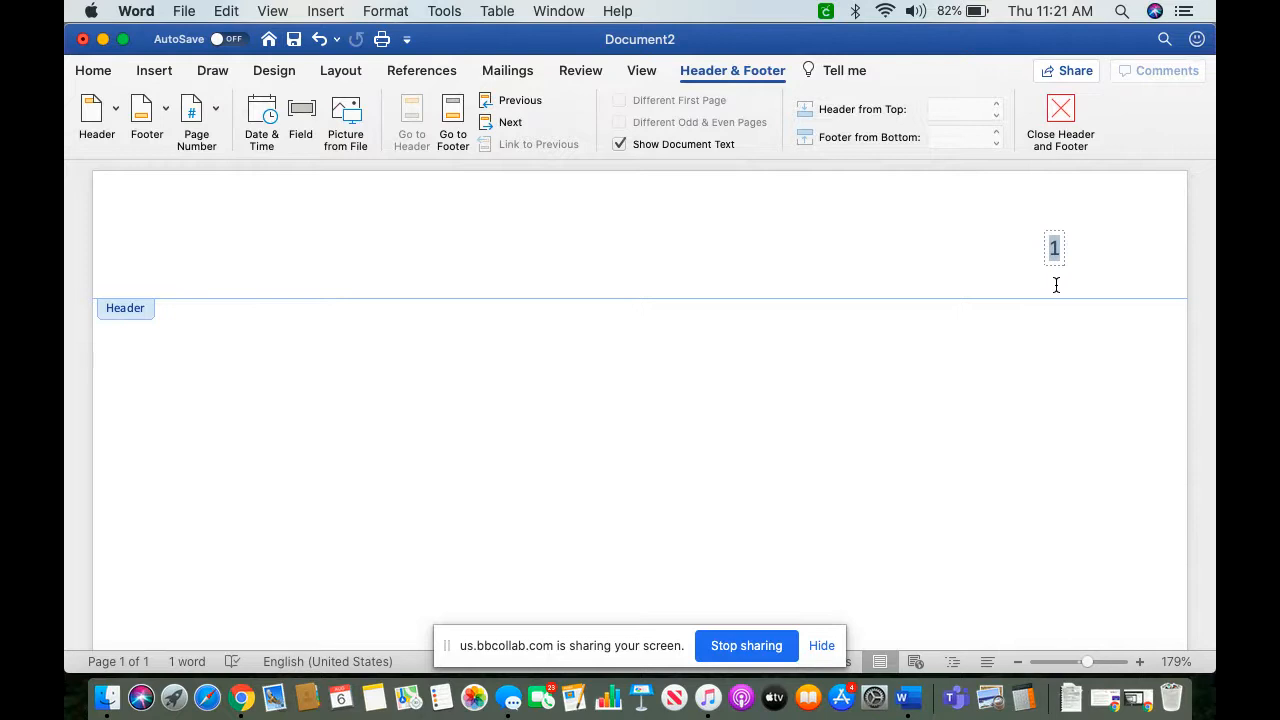
pyautogui.press('Left')
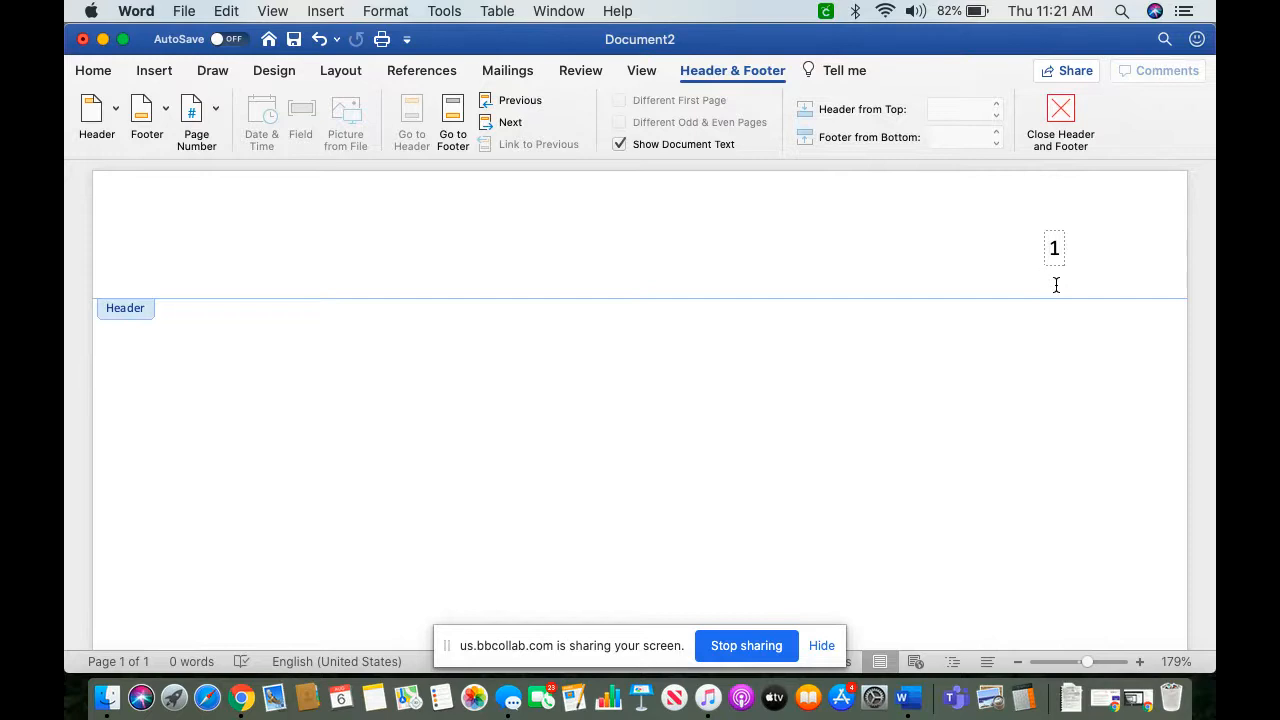
pyautogui.write('Oglesby')
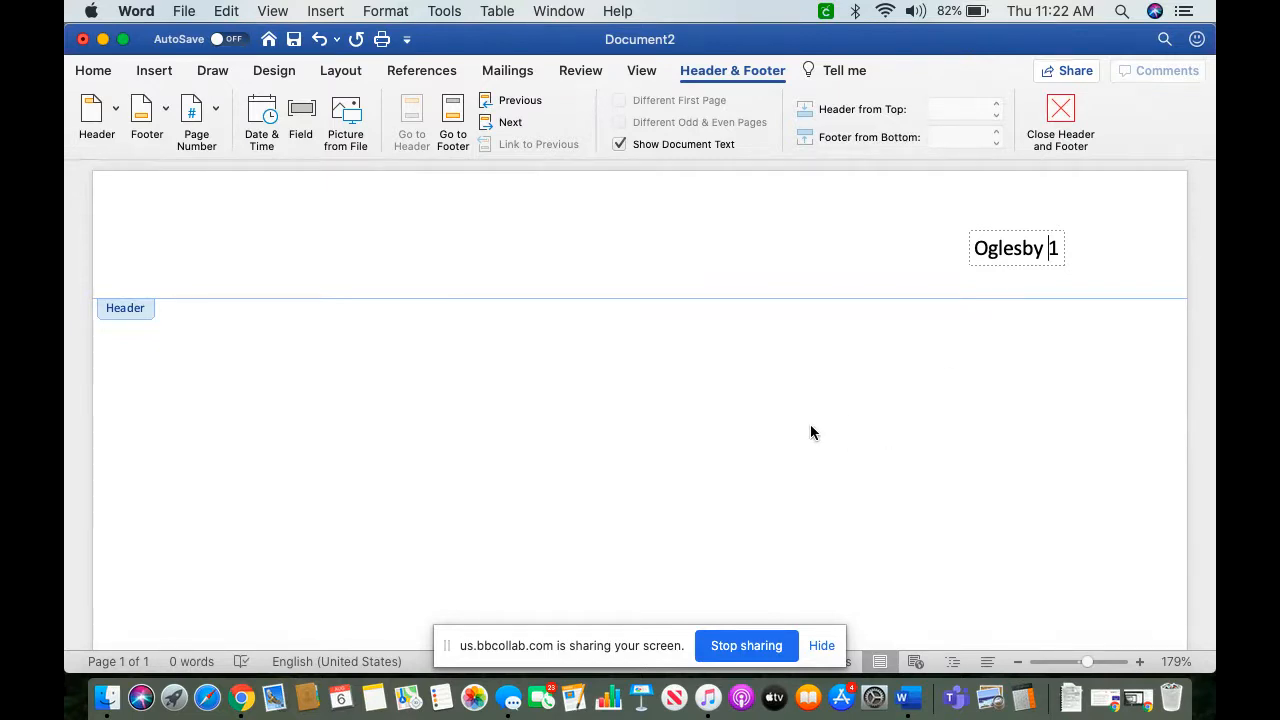
pyautogui.click(1058, 112)
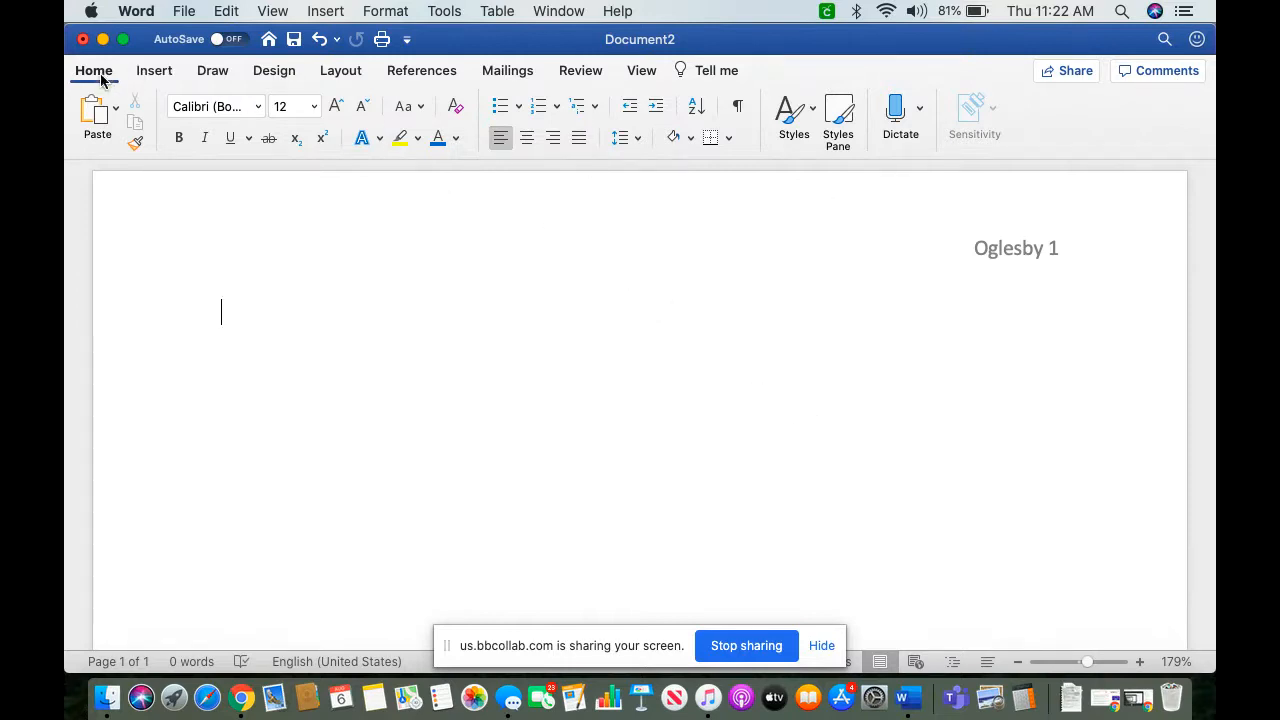
# Step: Set the line spacing to 2.0 and choose Double line spacing in the paragraph settings
pyautogui.click(637, 140)
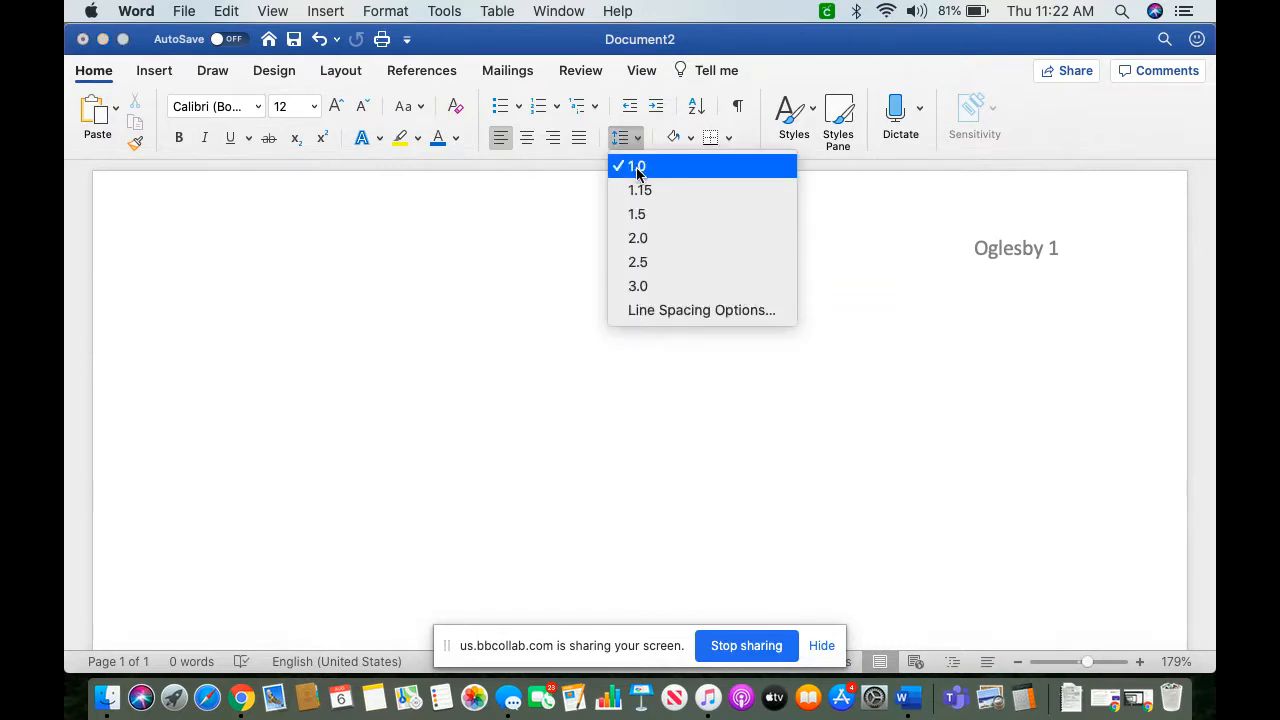
pyautogui.click(634, 240)
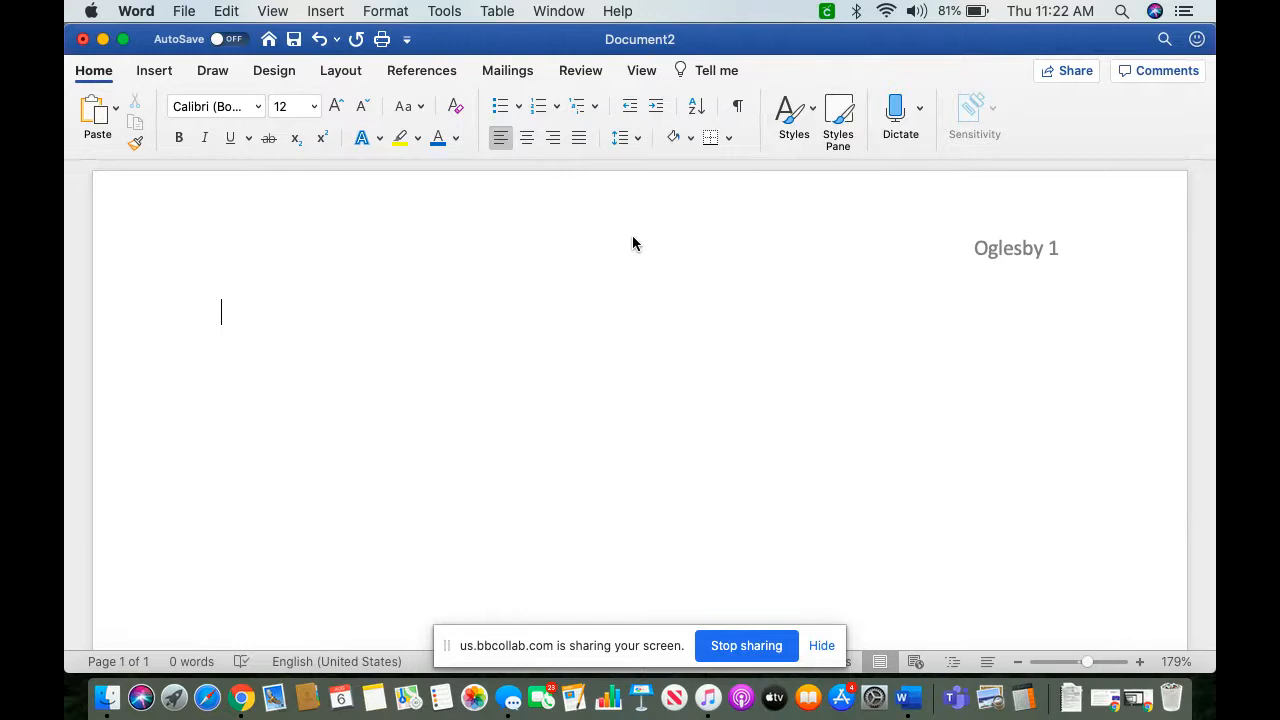
pyautogui.click(387, 12)
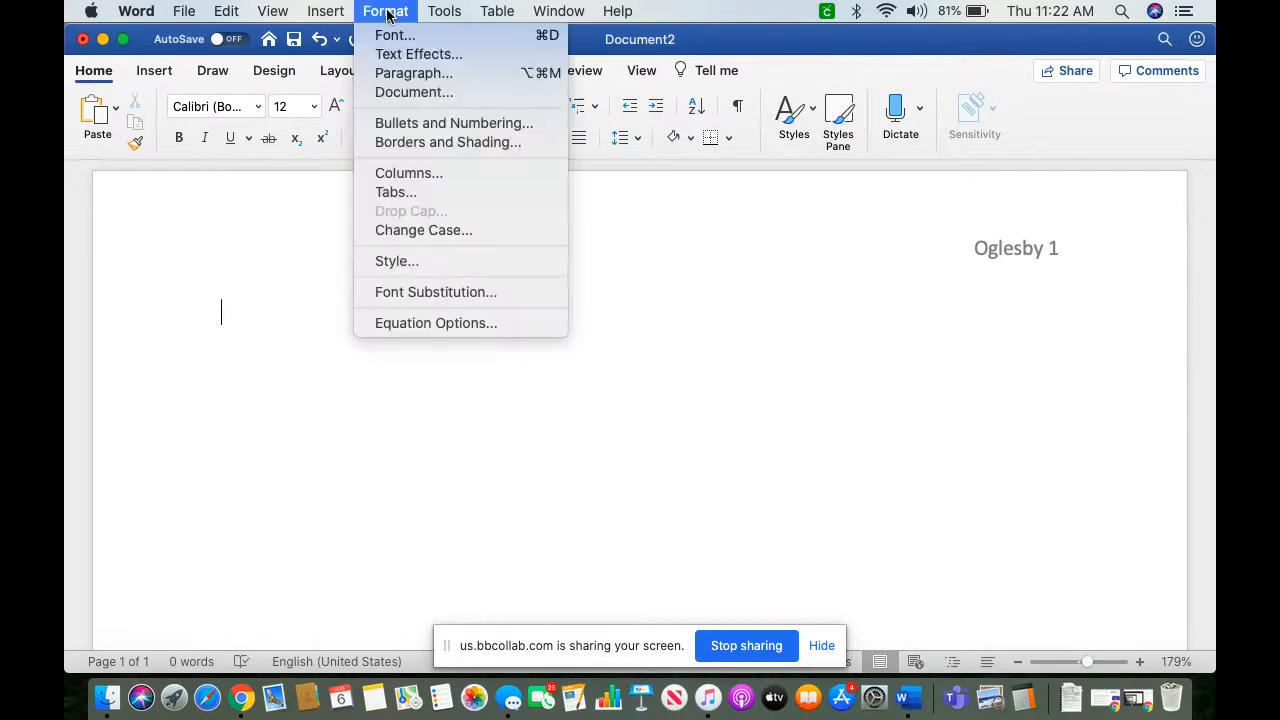
pyautogui.click(407, 73)
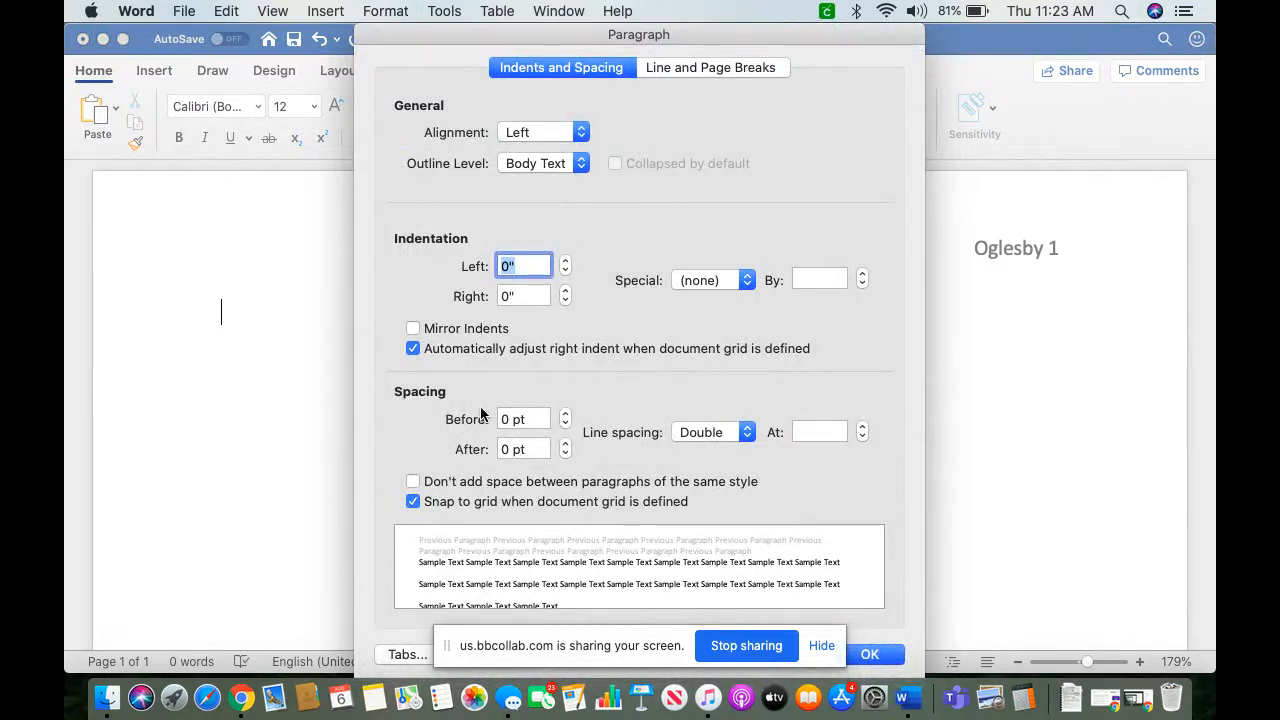
pyautogui.click(743, 432)
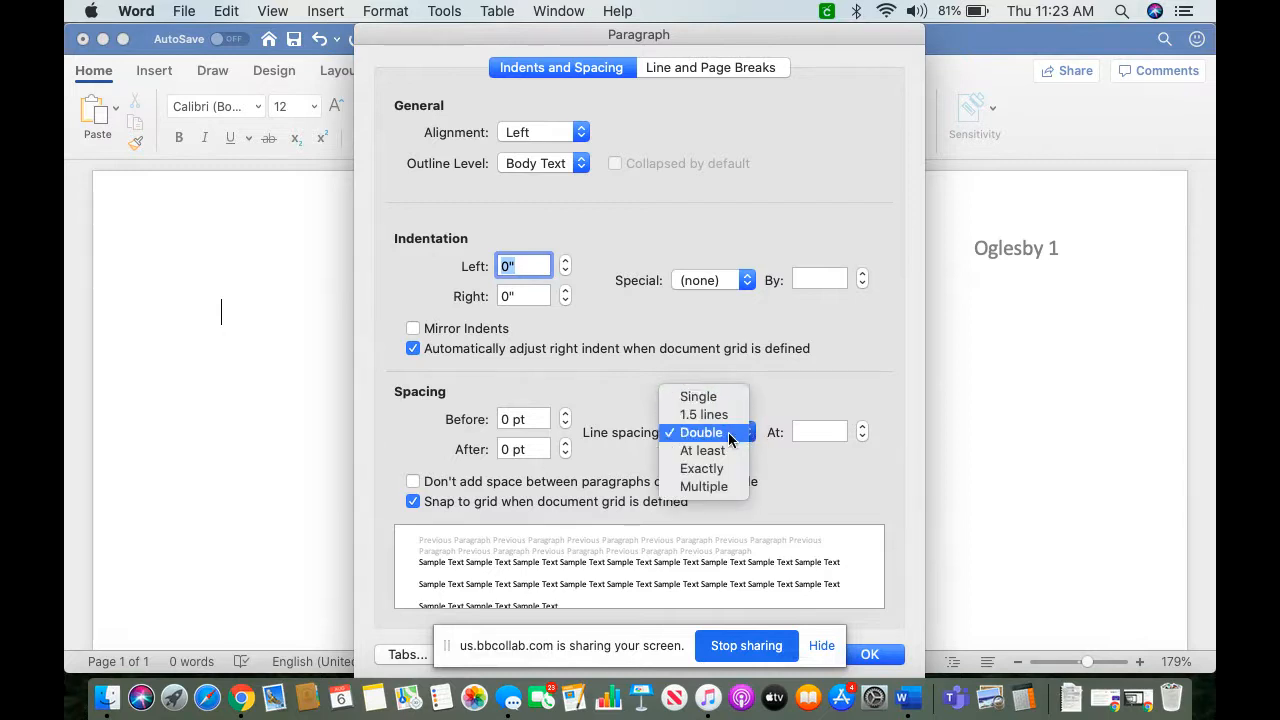
pyautogui.click(728, 433)
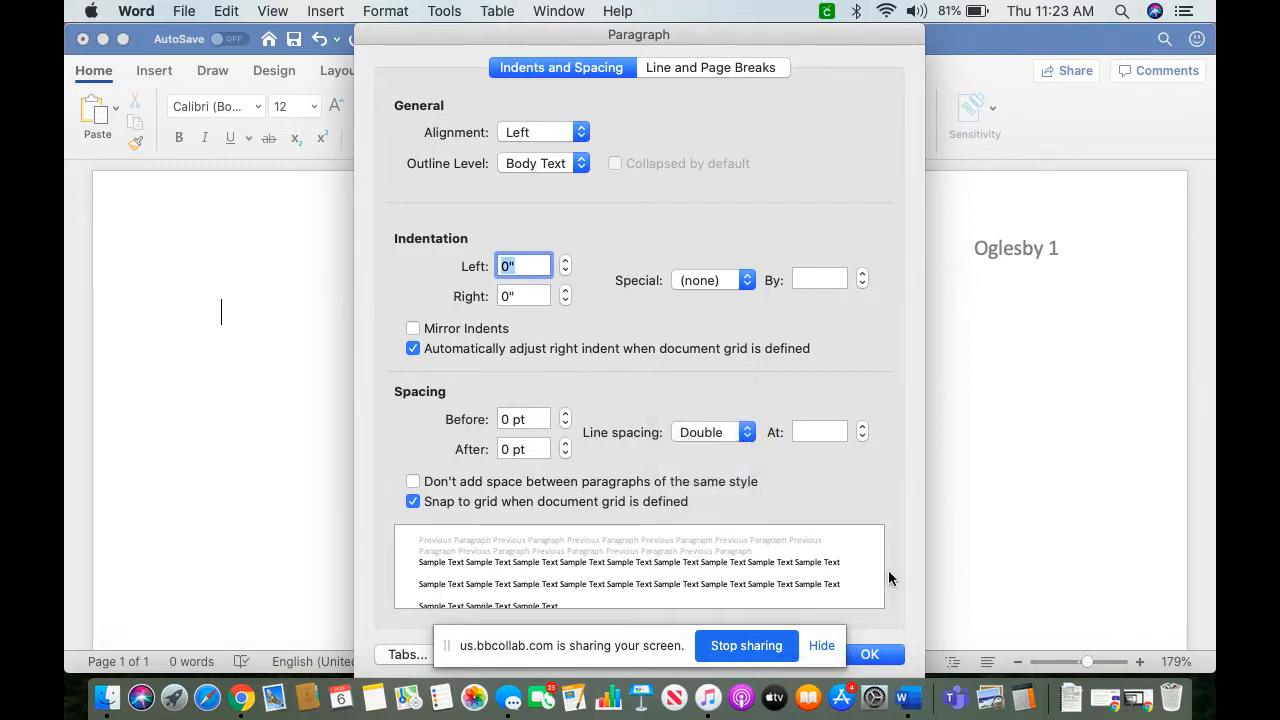
pyautogui.click(884, 655)
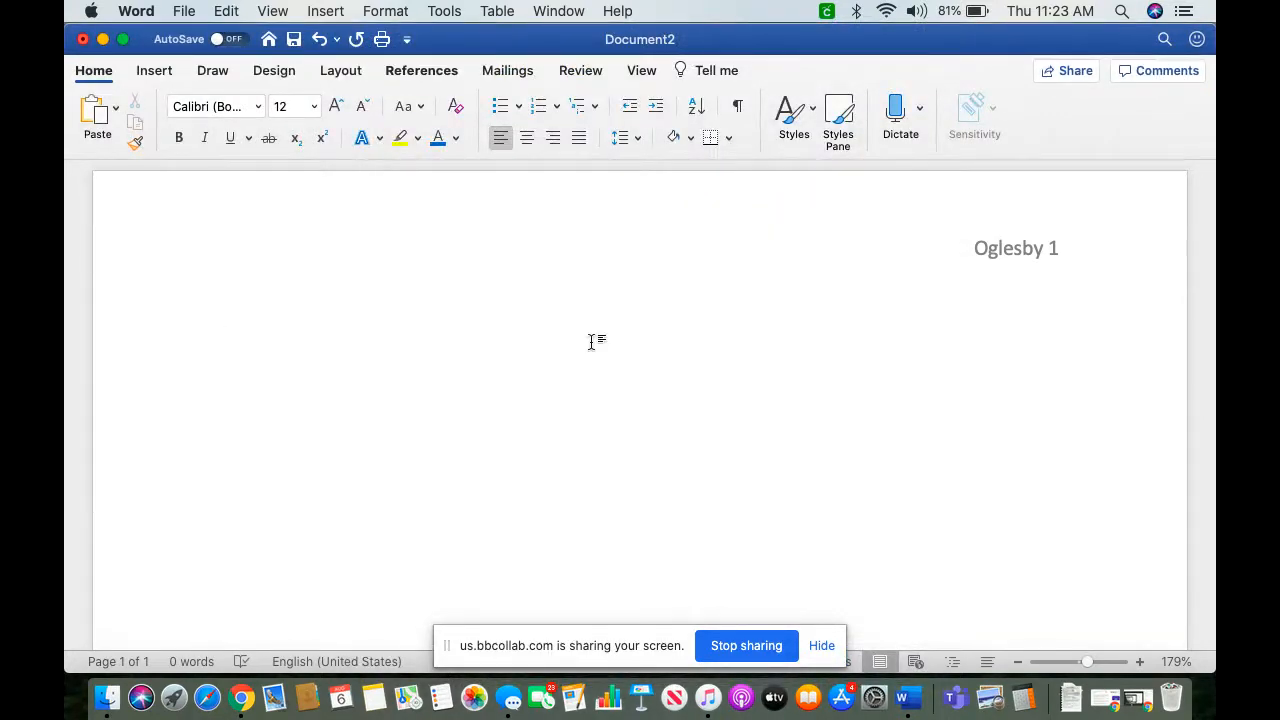
# Step: Enter the heading lines "Student Name", "Instructor's Name" and "ENGL 1101: CRN", each on its own line
pyautogui.write('Student Name')
pyautogui.press('Return')
pyautogui.write('Instru')
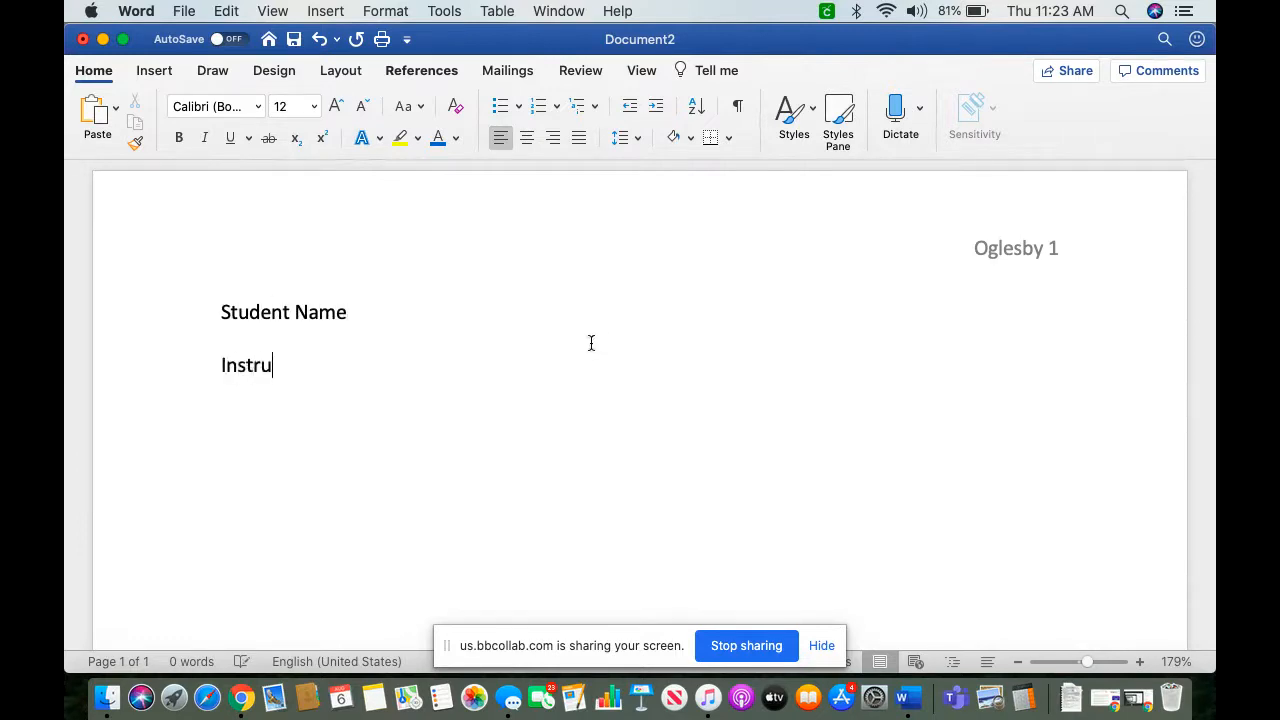
pyautogui.write("ctor's Name")
pyautogui.press('Return')
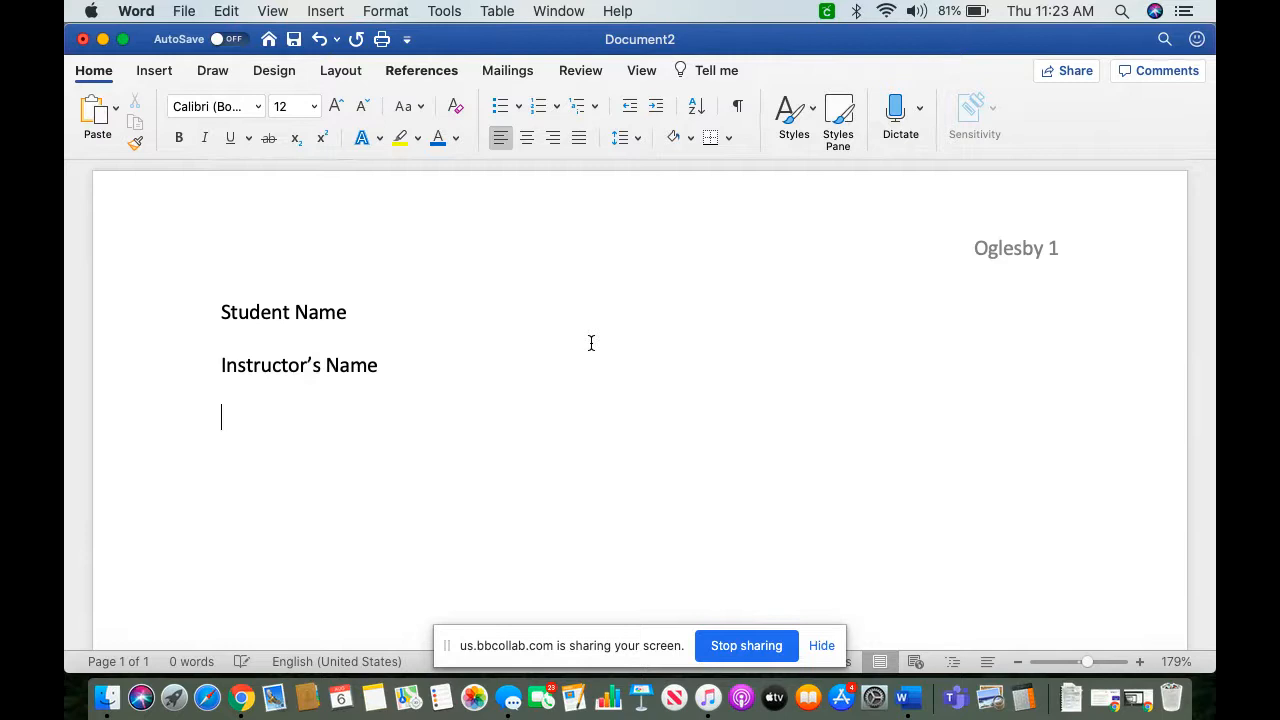
pyautogui.write('ENGL 1101: ')
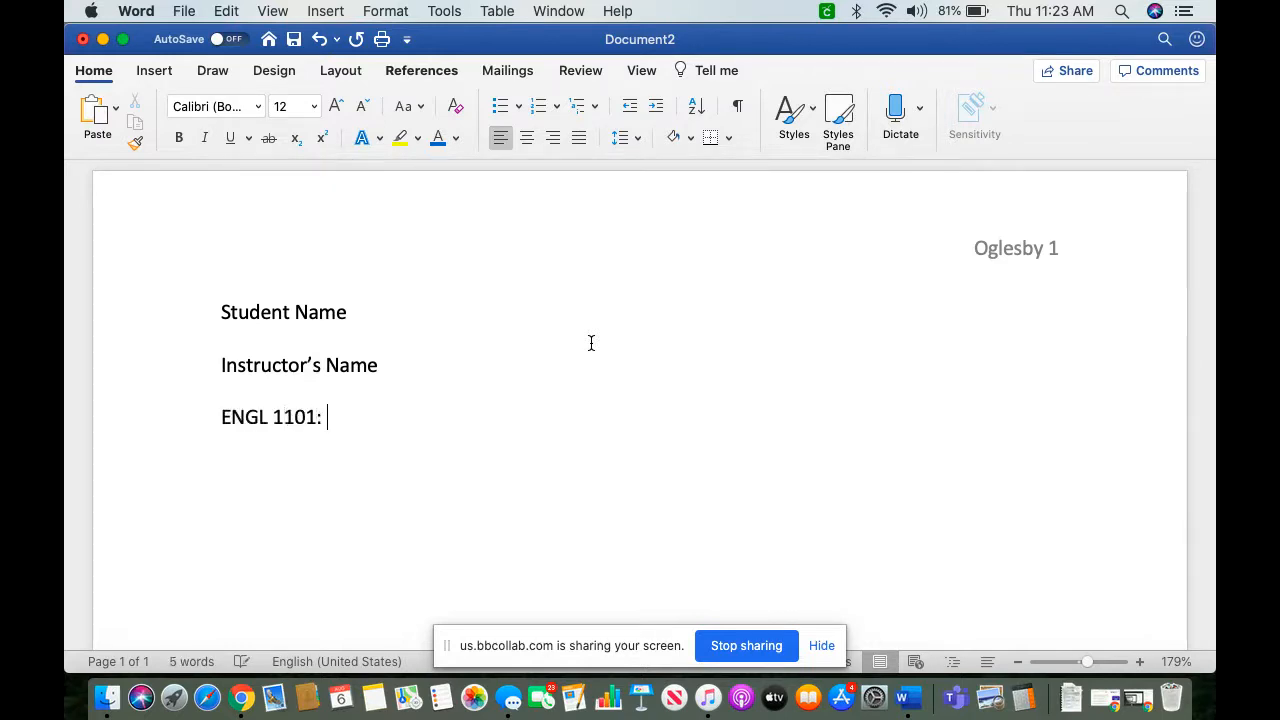
pyautogui.write('CRN')
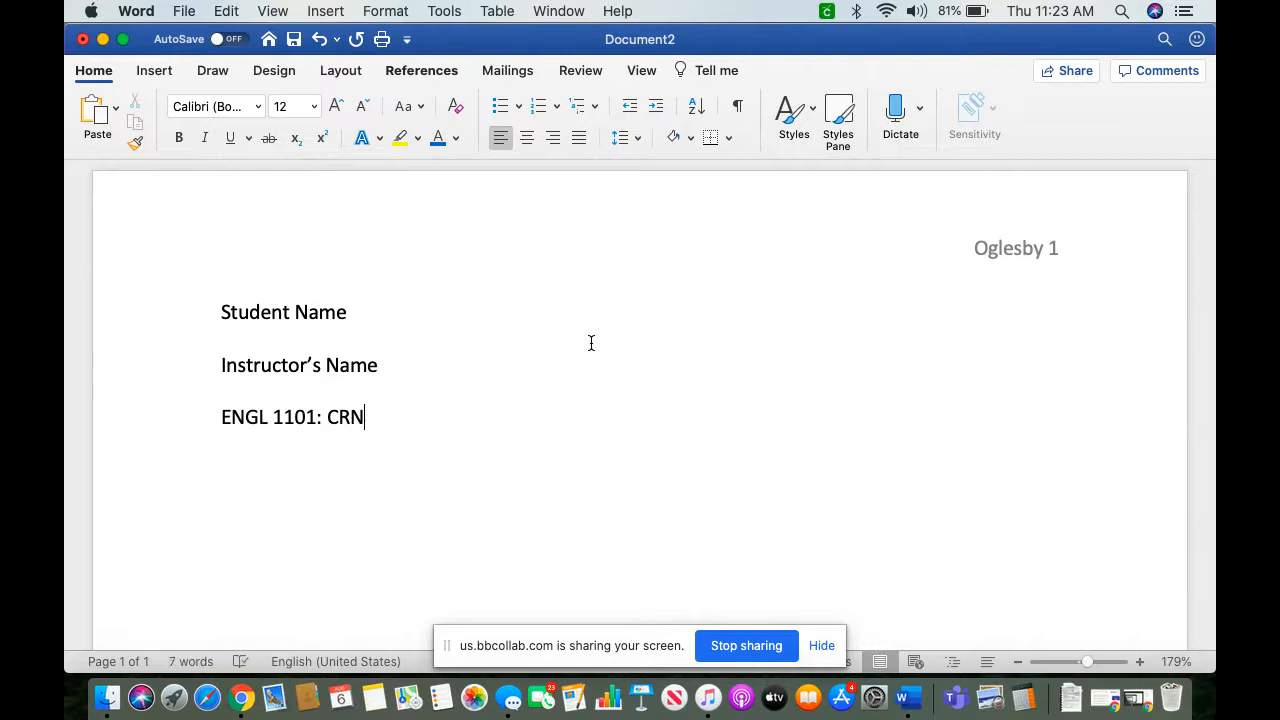
# Step: Add the date placeholder "## Month YEAR" on a new line below the course line
pyautogui.press('Return')
pyautogui.write('Day')
pyautogui.press('BackSpace')
pyautogui.press('BackSpace')
pyautogui.press('BackSpace')
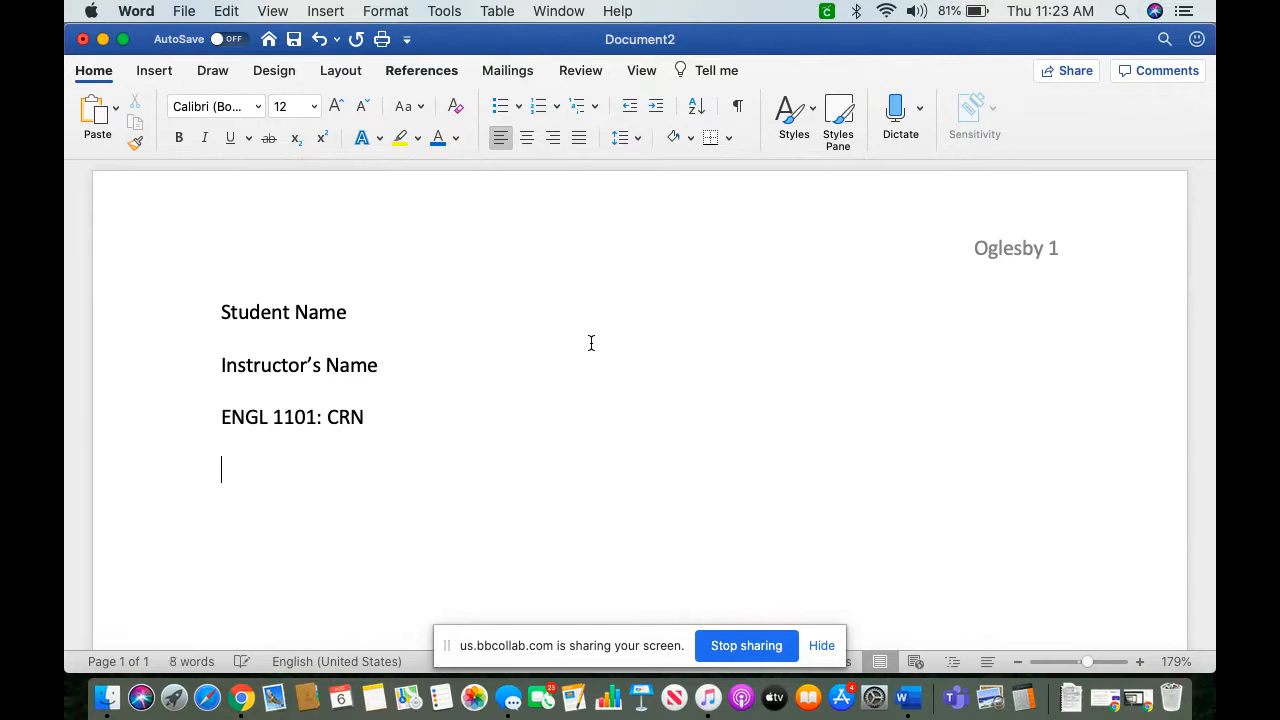
pyautogui.write('## Month')
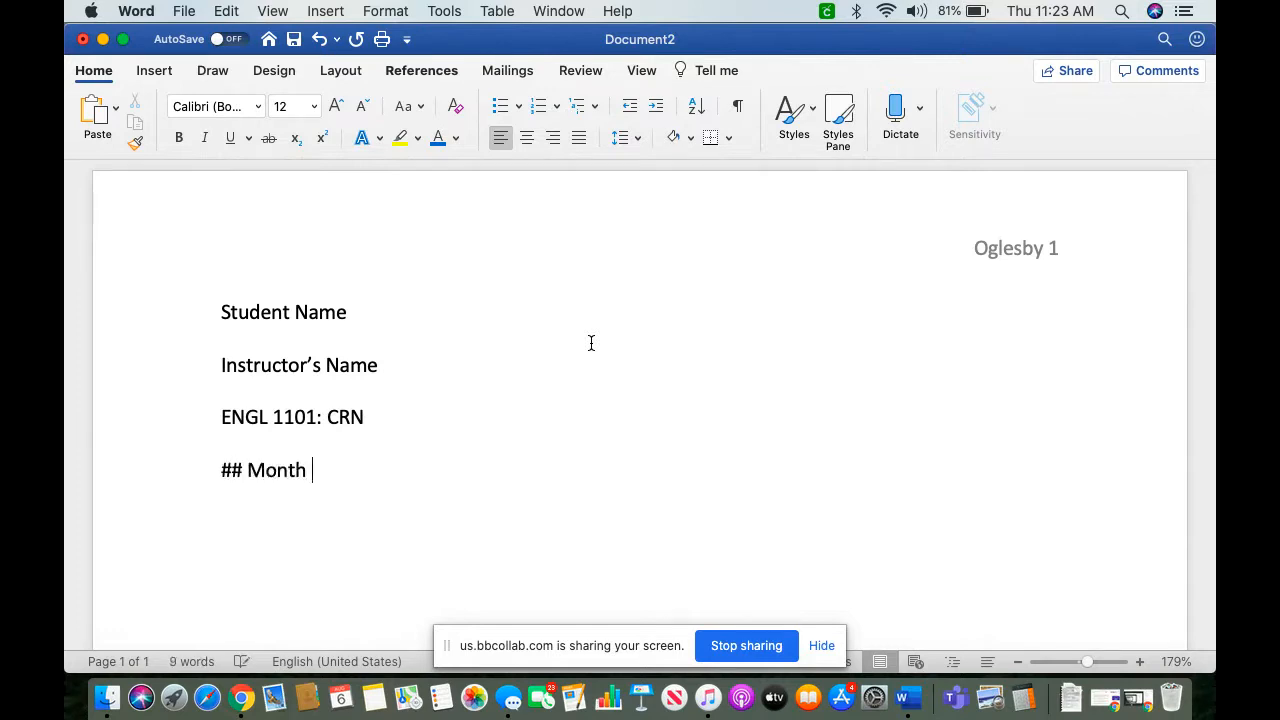
pyautogui.write(' YEAT')
pyautogui.press('BackSpace')
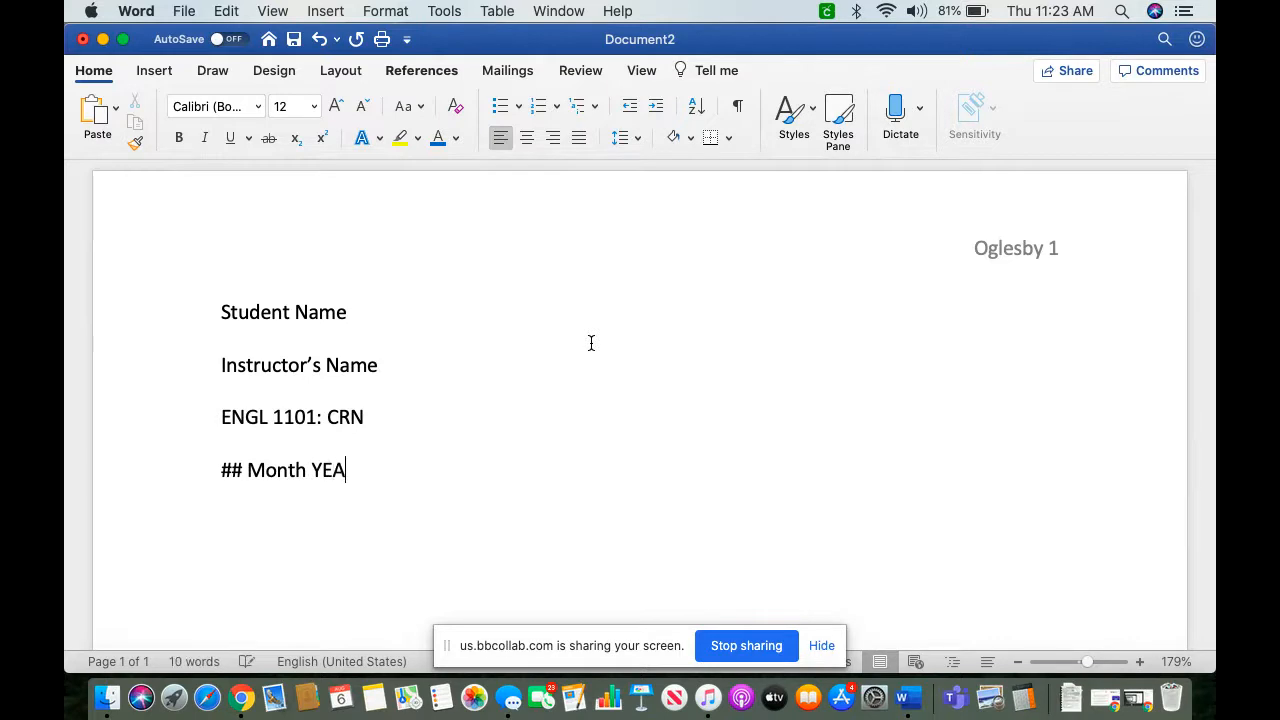
pyautogui.write('R')
# Step: Replace the "Student Name" and "Instructor's Name" placeholders with the student's full name and the instructor's full name
pyautogui.moveTo(349, 312); pyautogui.dragTo(245, 308)
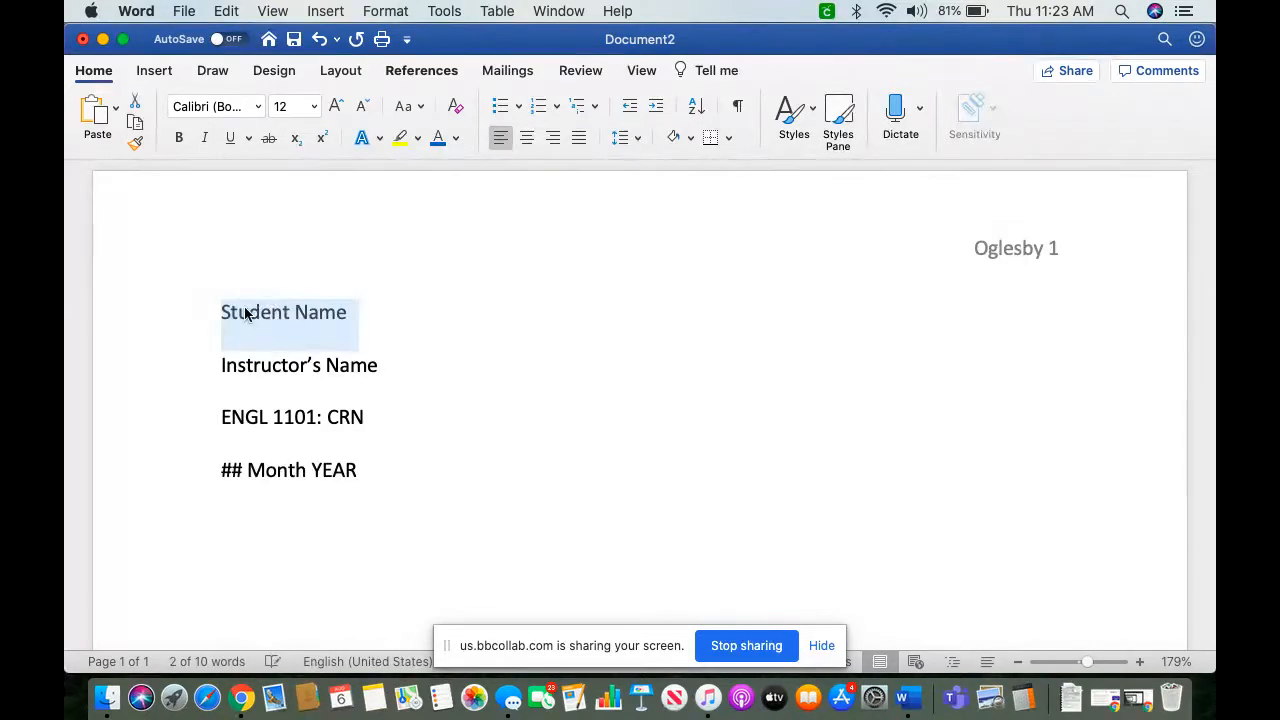
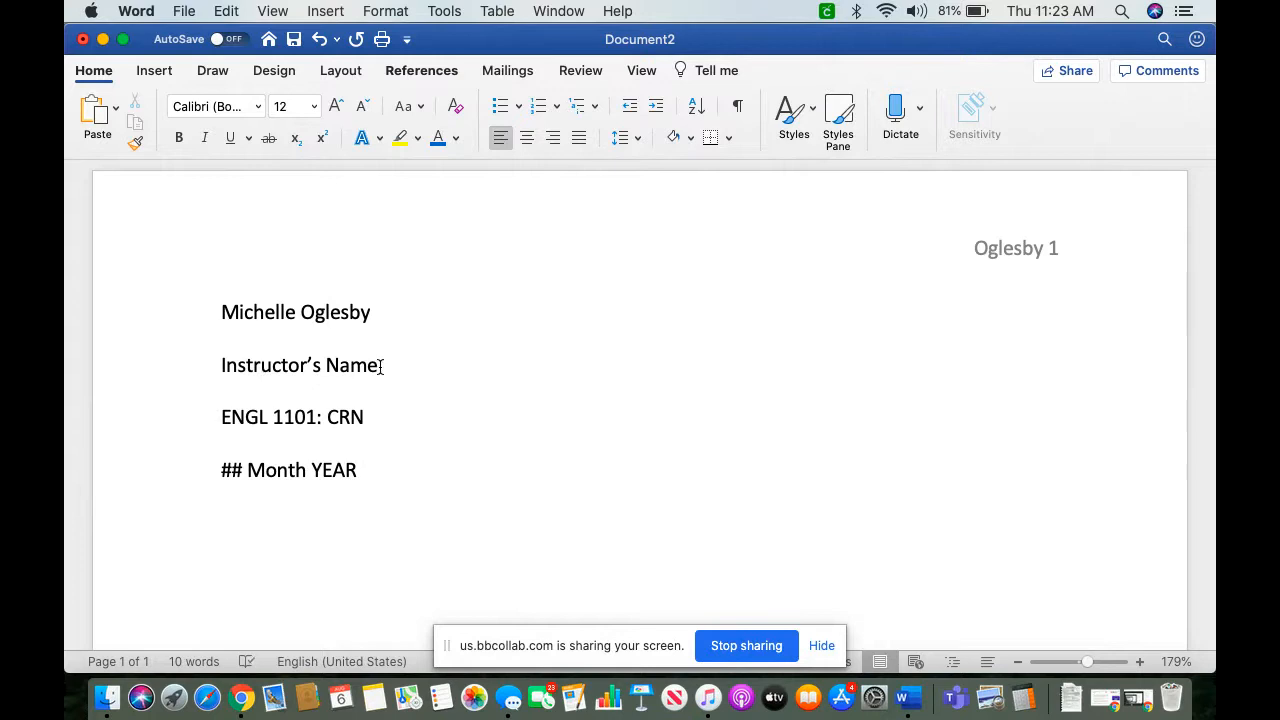
pyautogui.moveTo(383, 365); pyautogui.dragTo(231, 363)
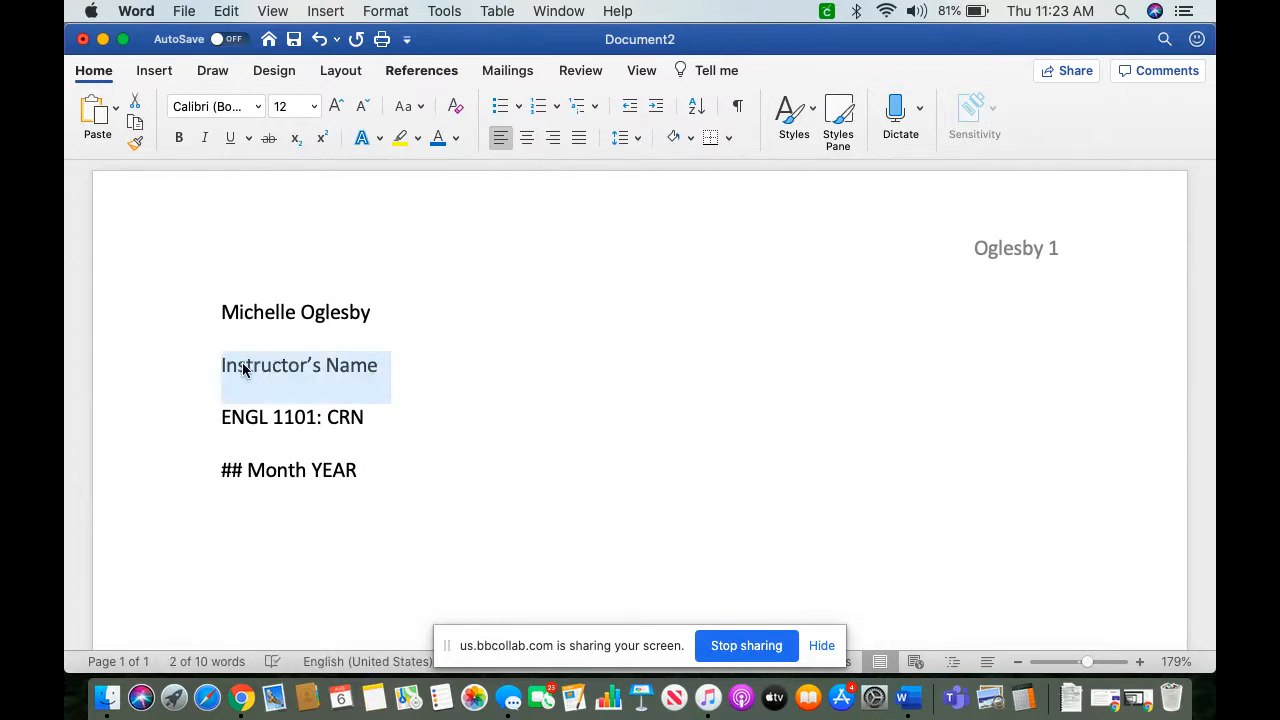
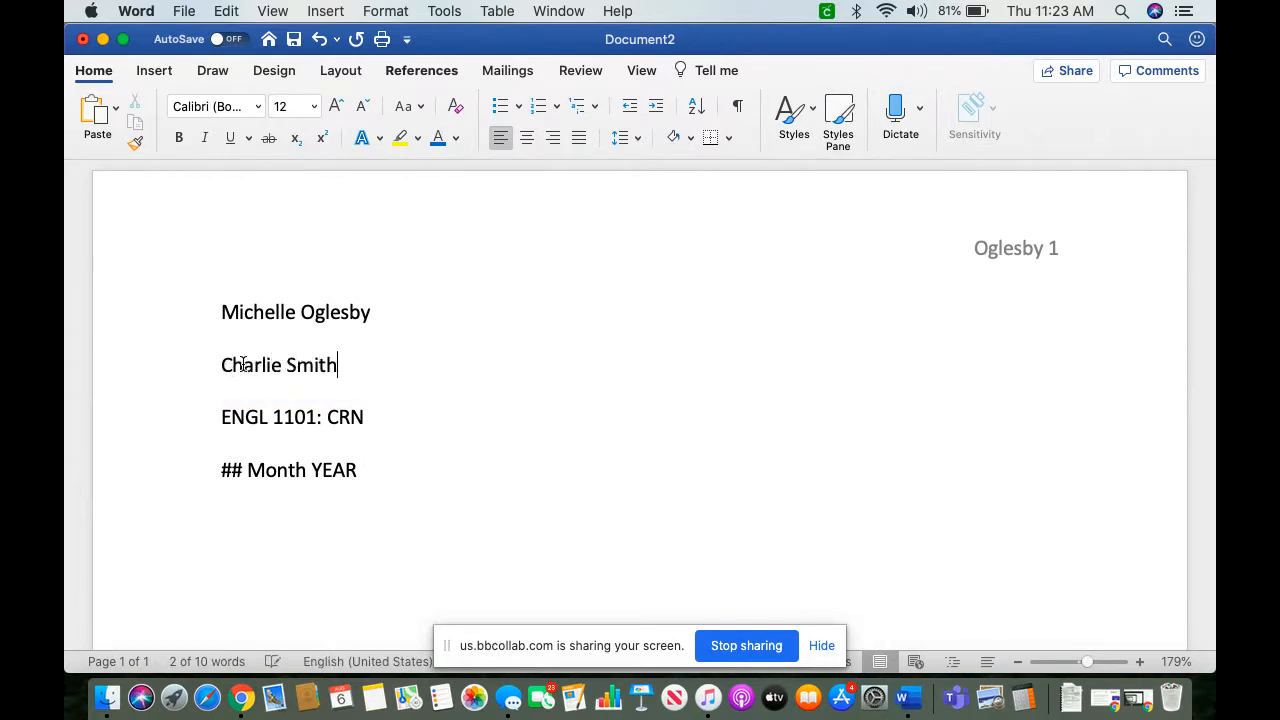
# Step: Replace "CRN" in the ENGL 1101 course line with 30457
pyautogui.click(366, 416)
pyautogui.press('BackSpace')
pyautogui.press('BackSpace')
pyautogui.press('BackSpace')
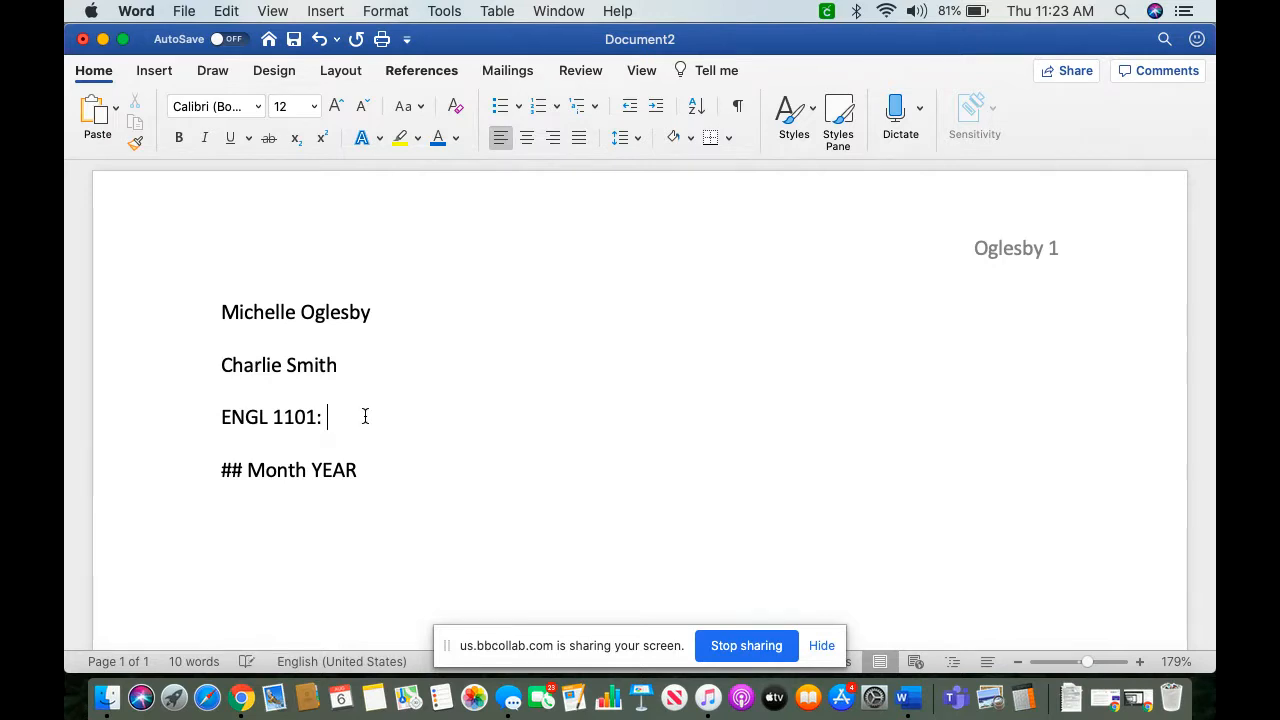
pyautogui.write('3')
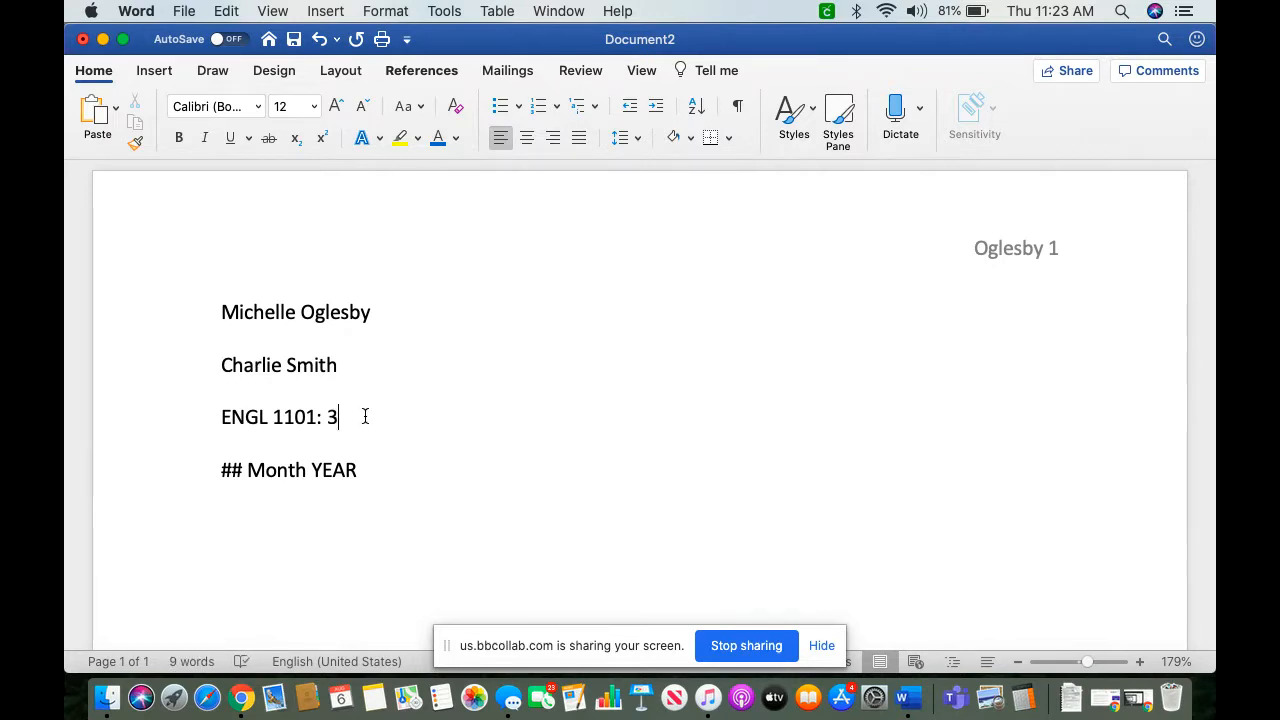
pyautogui.write('0457')
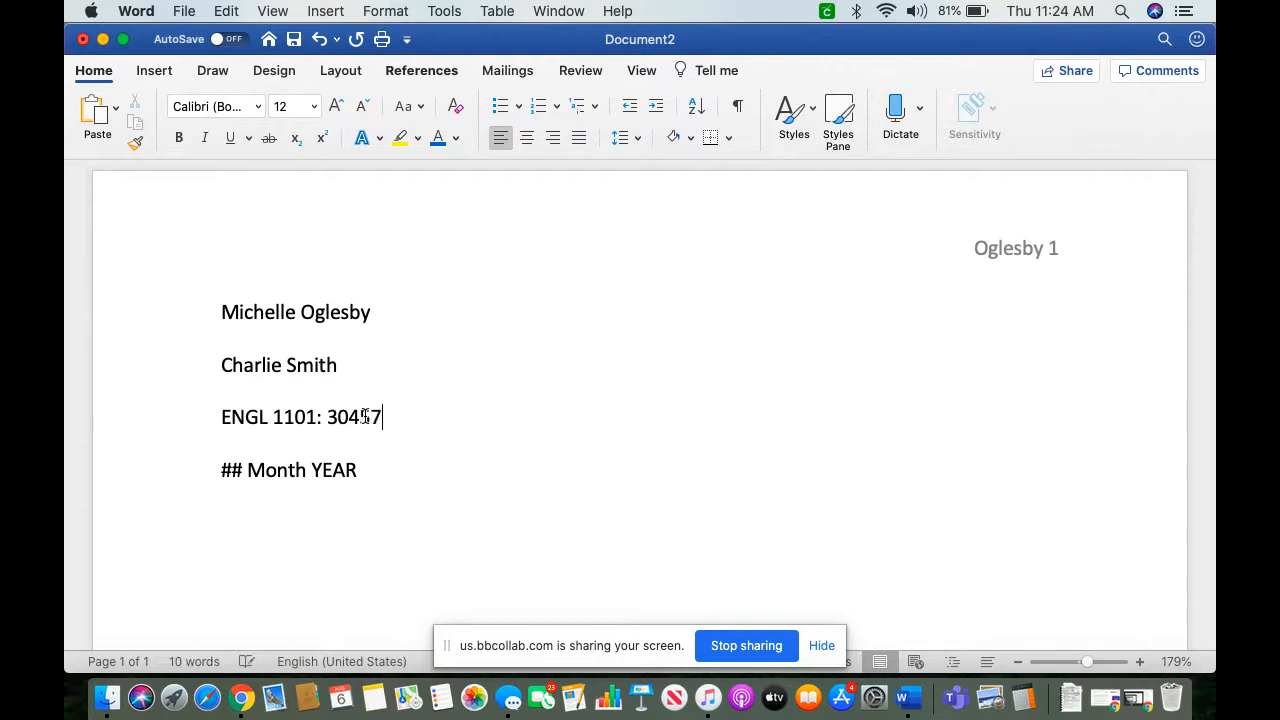
# Step: Replace the "## Month YEAR" placeholder with the date 19 August 2020
pyautogui.moveTo(358, 472); pyautogui.dragTo(229, 468)
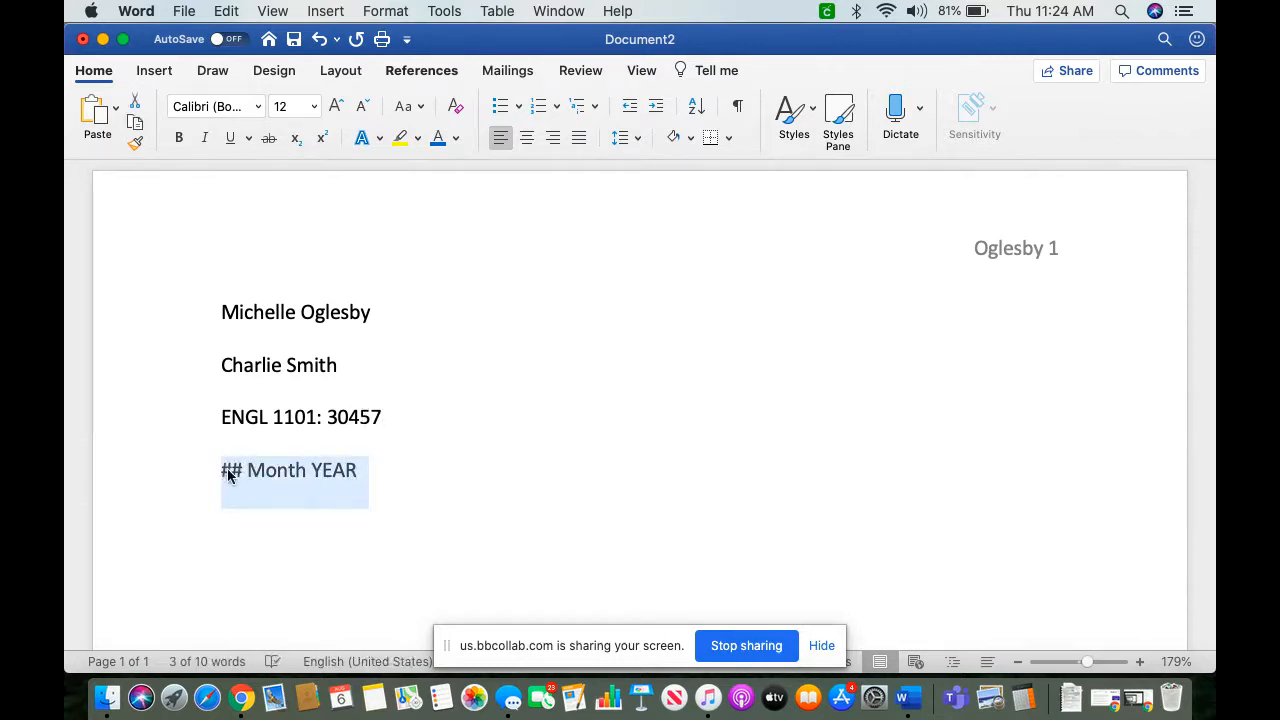
pyautogui.write('19 August ')
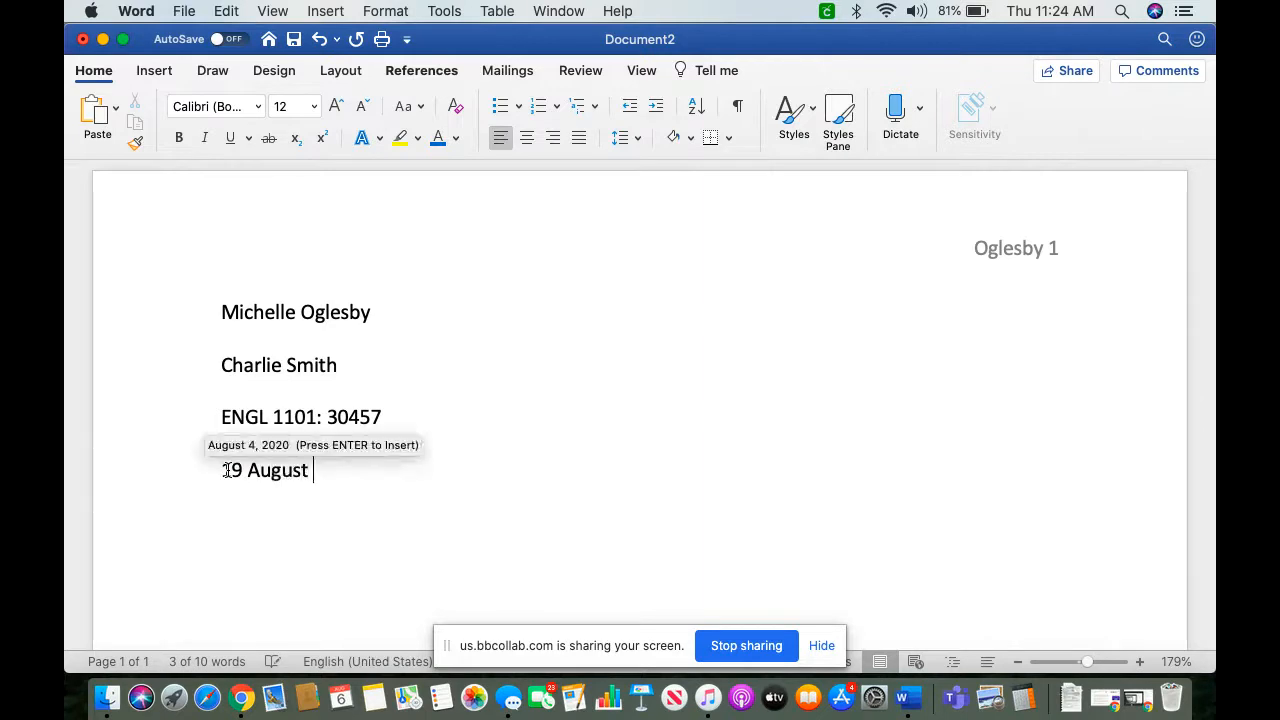
pyautogui.write('2020')
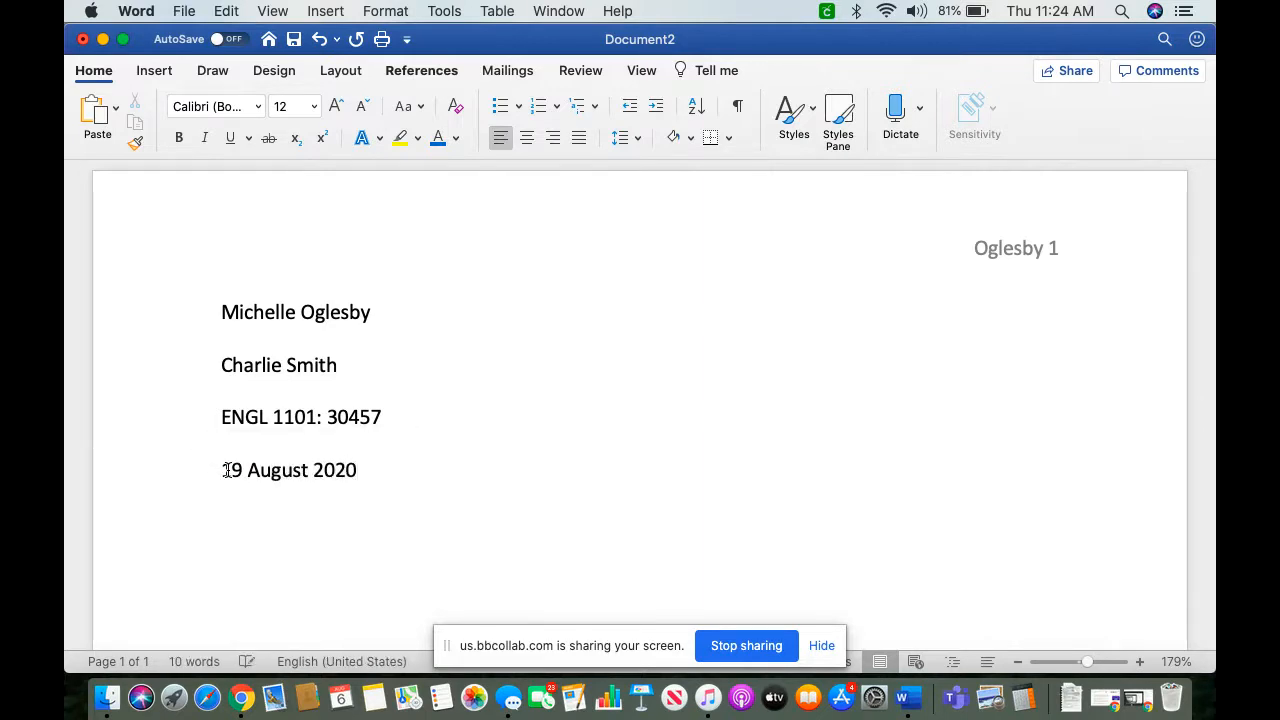
# Step: Add a centred title line reading "Title??" below the date
pyautogui.press('Return')
pyautogui.click(527, 140)
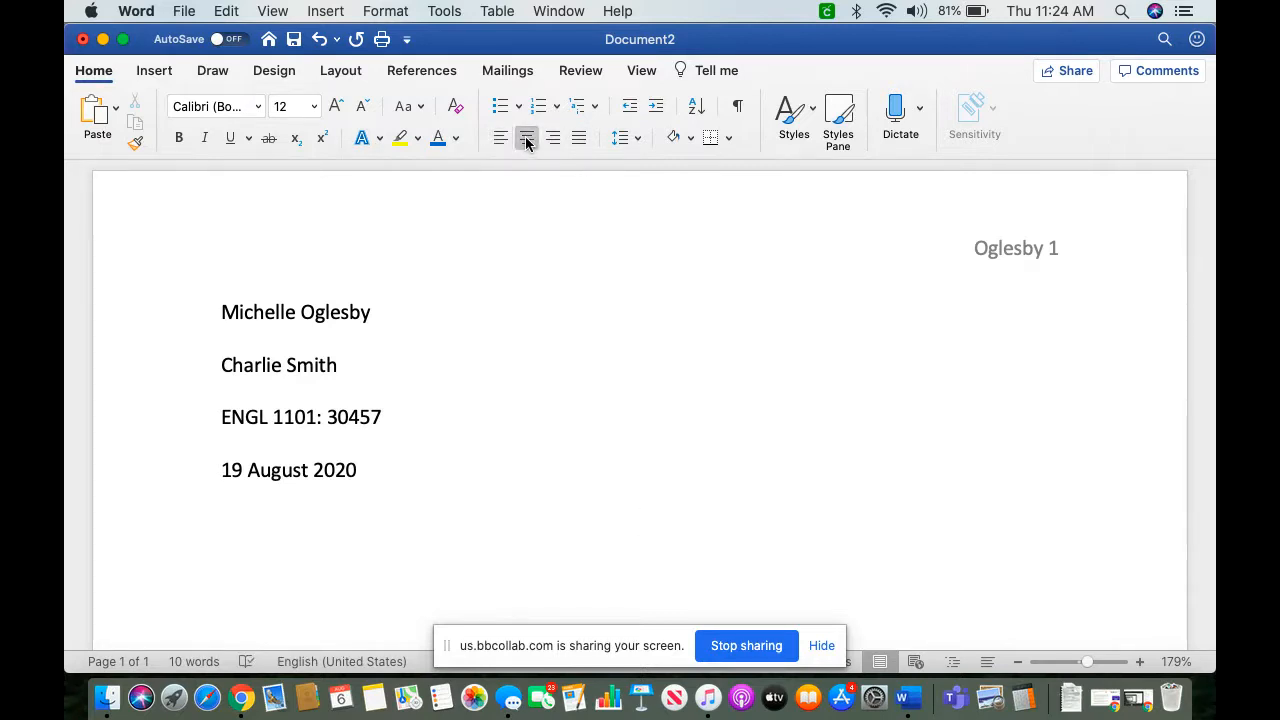
pyautogui.write('Title??')
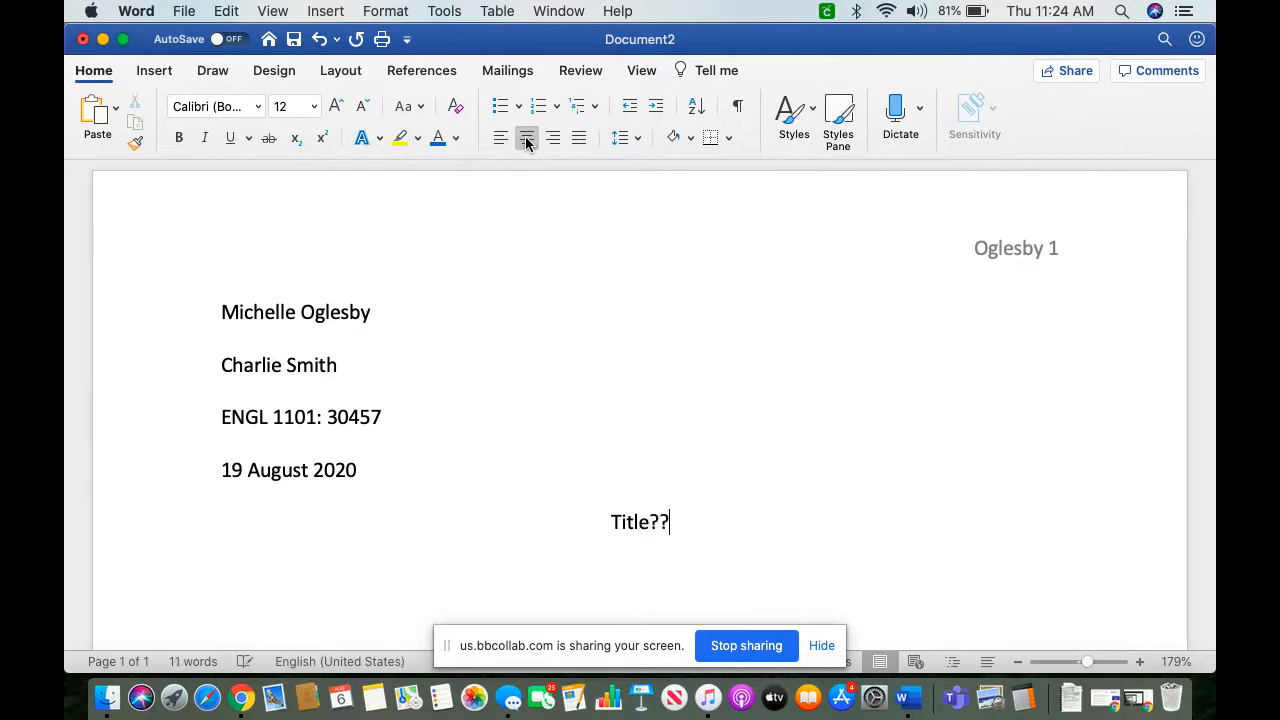
pyautogui.write('? COme Ba')
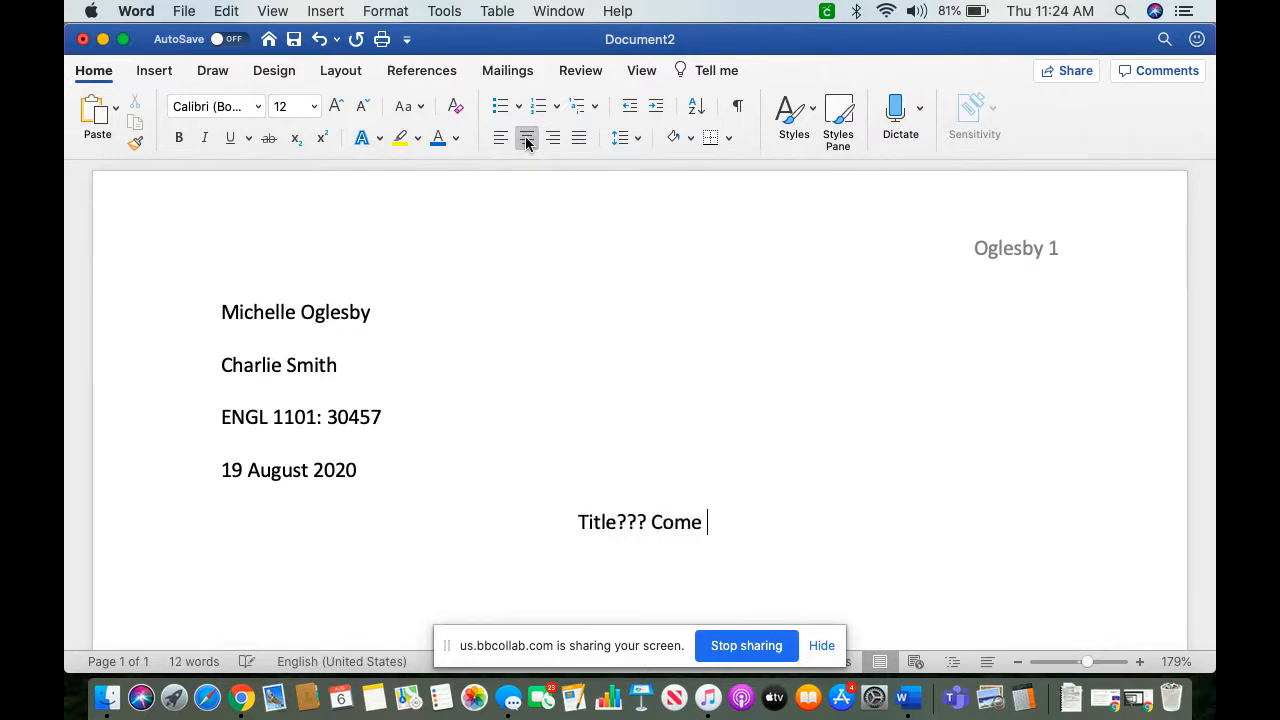
pyautogui.write('ck and Fix')
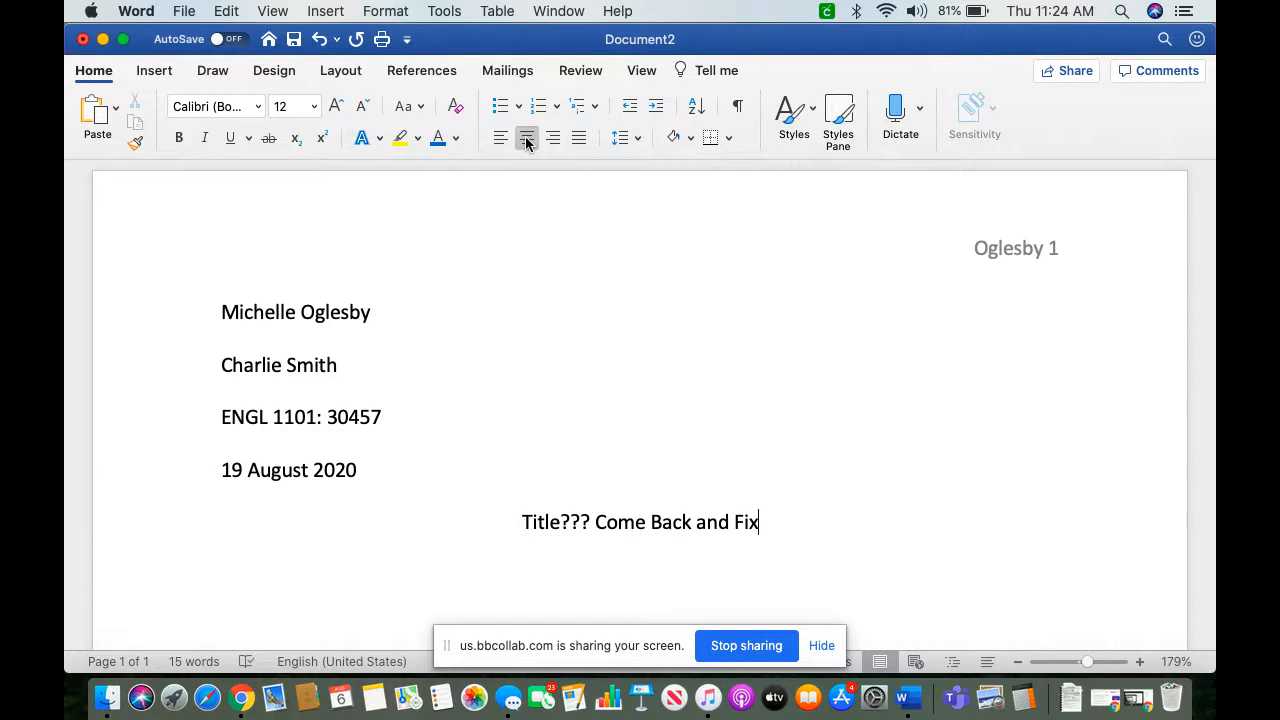
# Step: Extend the centred title to read "Title??? Come Back and Fix" and add a new line below it
pyautogui.press('Return')
# Step: Left-align the line below the title and write the indented opening sentence "Start writing your paper after pressing the tab button."
pyautogui.click(499, 140)
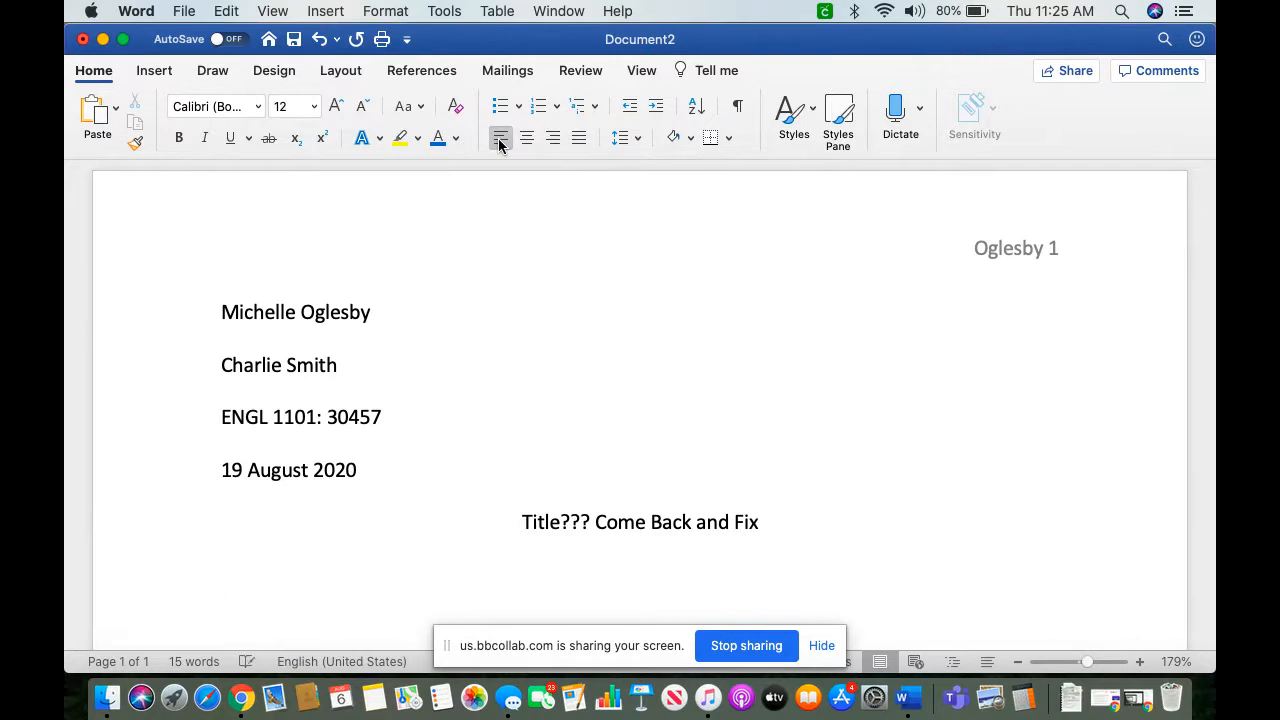
pyautogui.press('Tab')
pyautogui.write('Start writing your p')
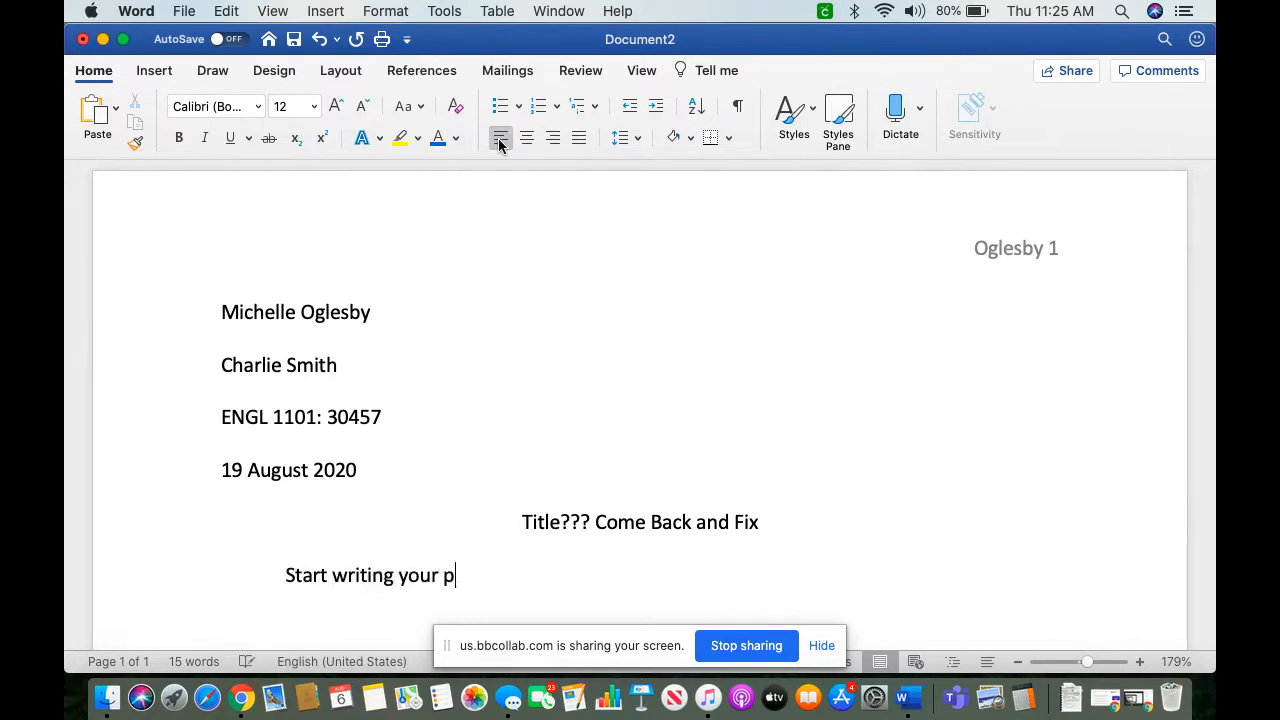
pyautogui.write('aper after pressing the tab ')
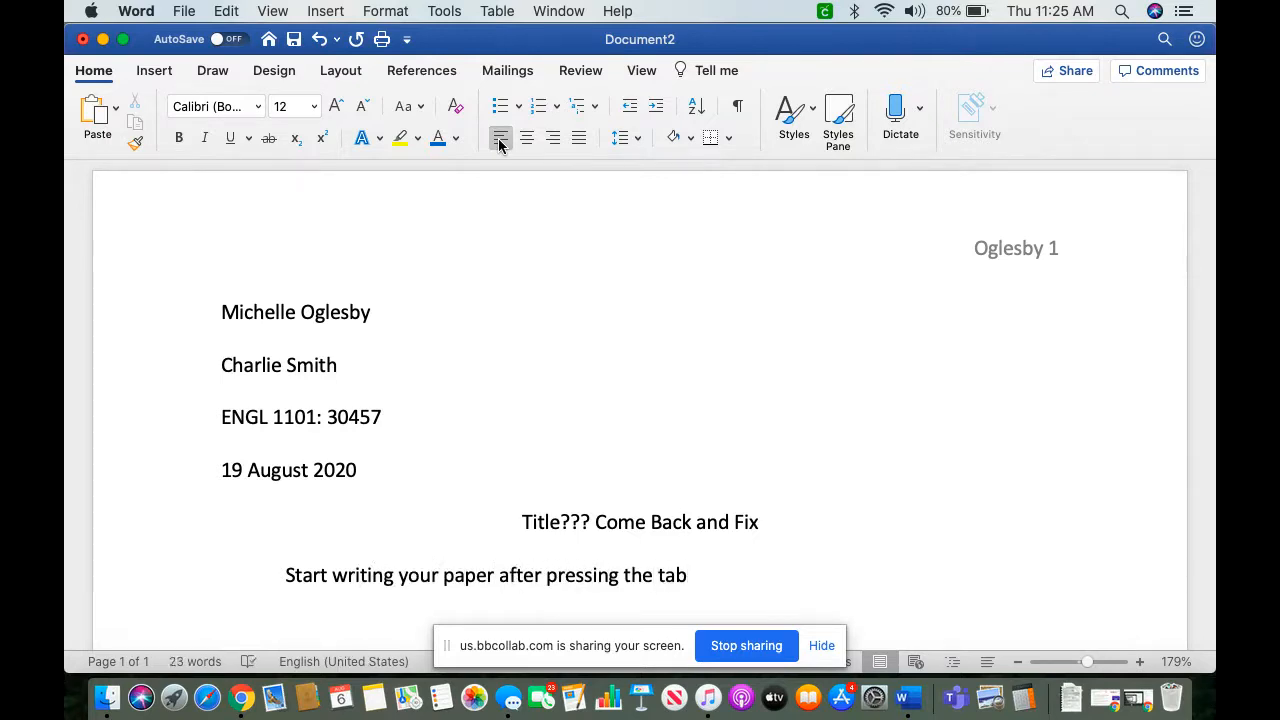
pyautogui.write('button.  You ')
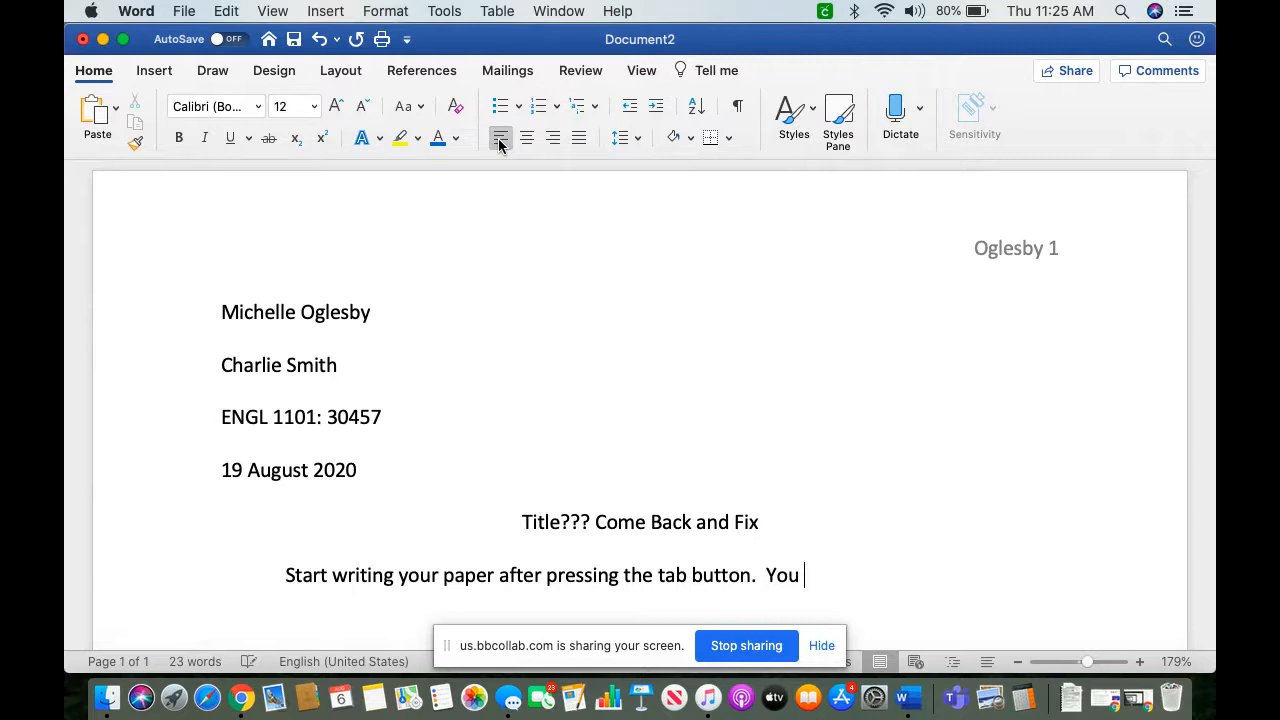
pyautogui.write('will never have to ')
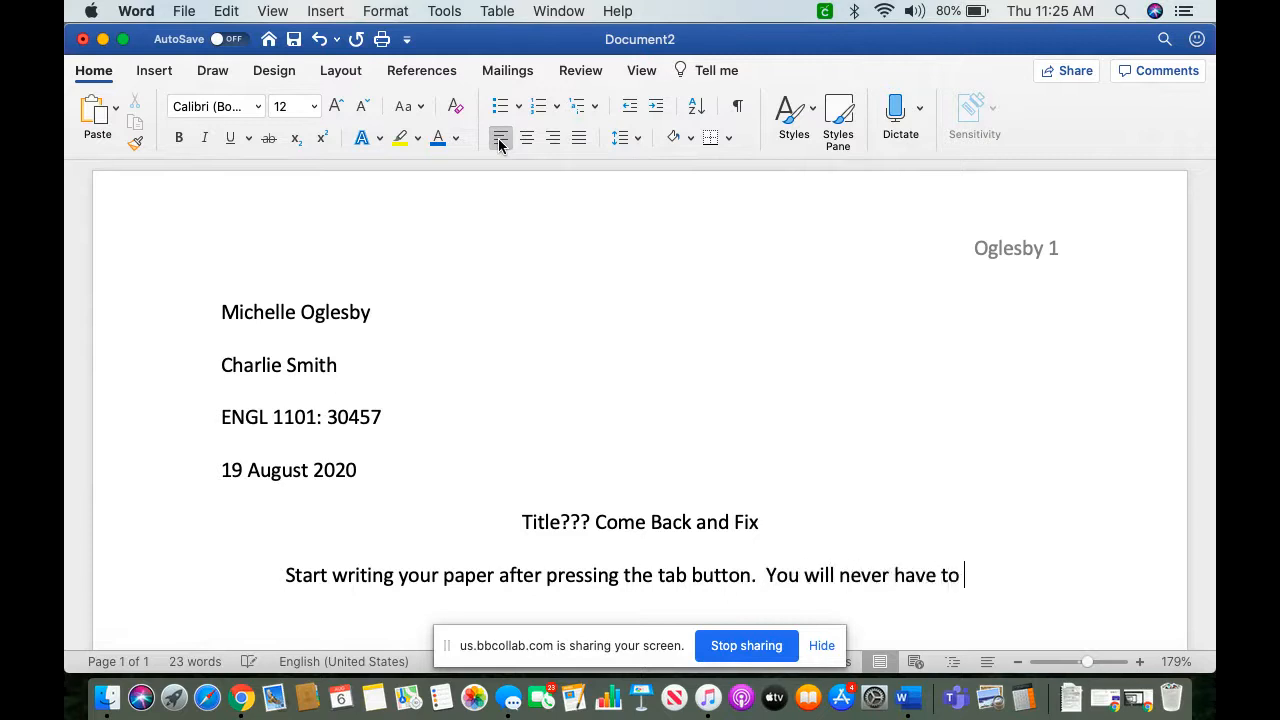
pyautogui.write('press tab again,')
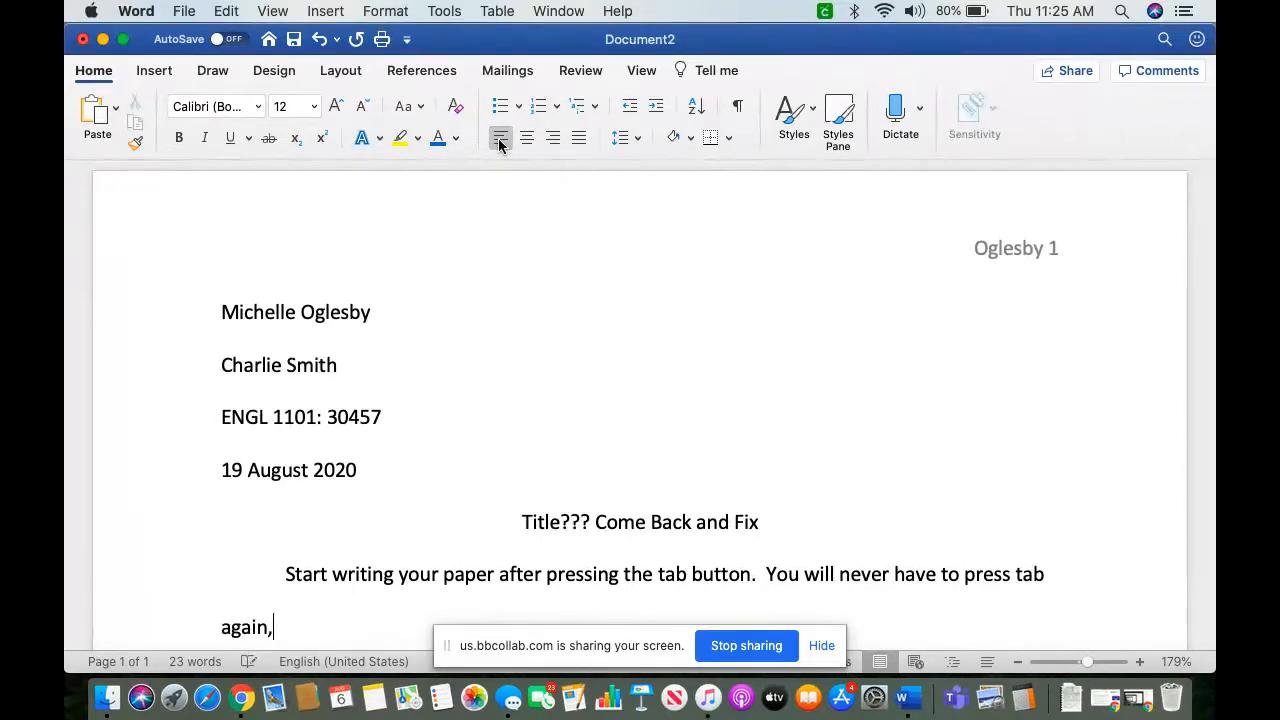
# Step: Add the sentence "You will never have to press tab again because Word will remember to indent your paragraph when you move on to the next subject."
pyautogui.press('BackSpace')
pyautogui.write('because W')
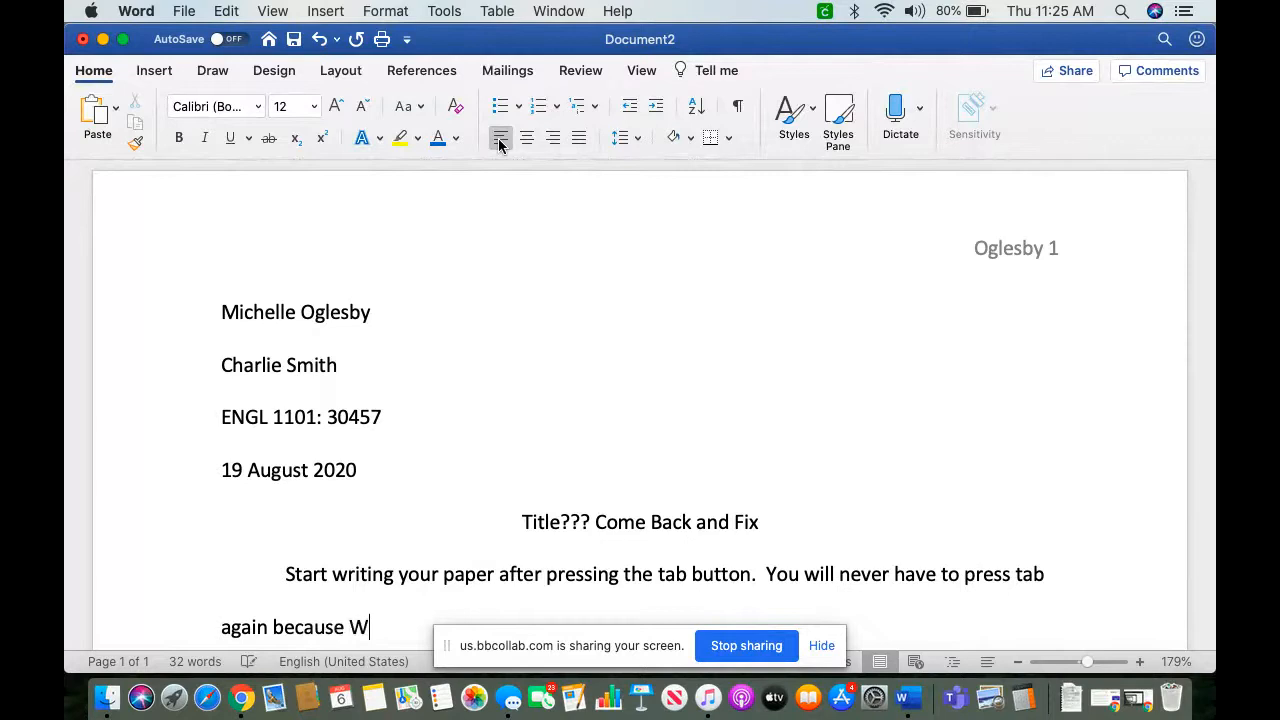
pyautogui.write('ord will remember to indent your parag')
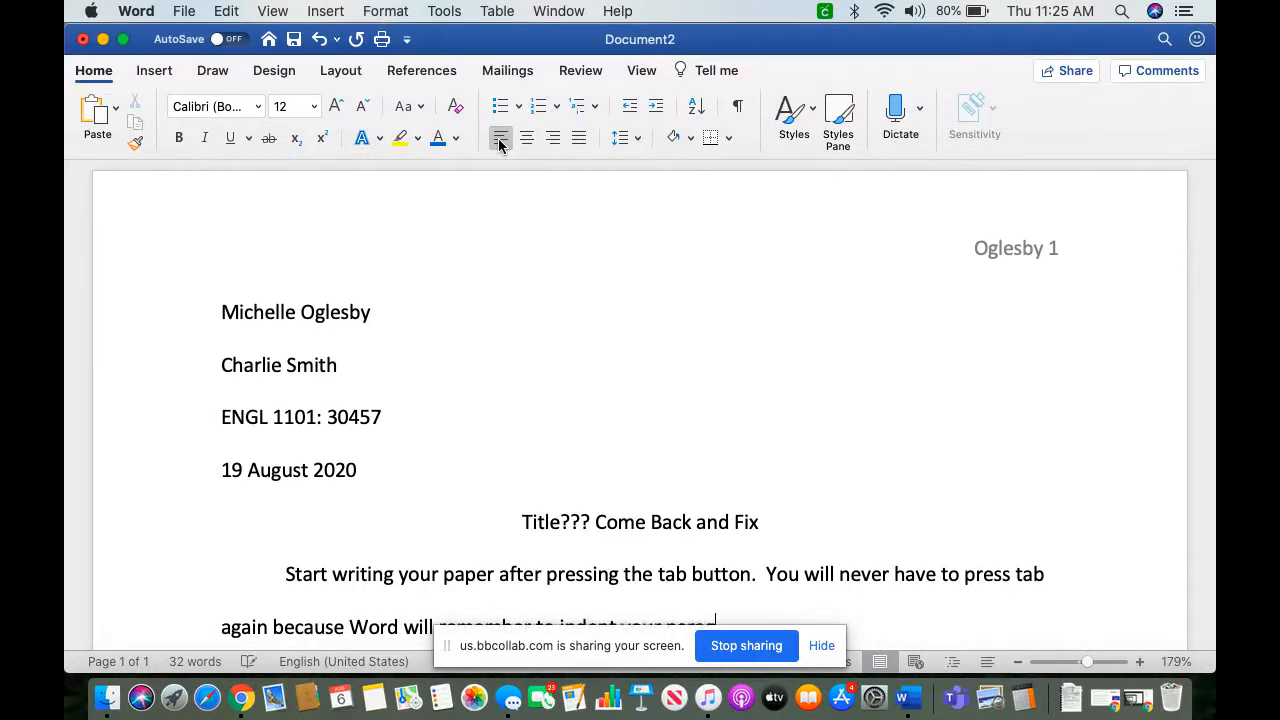
pyautogui.write('raph when you move on to the ne')
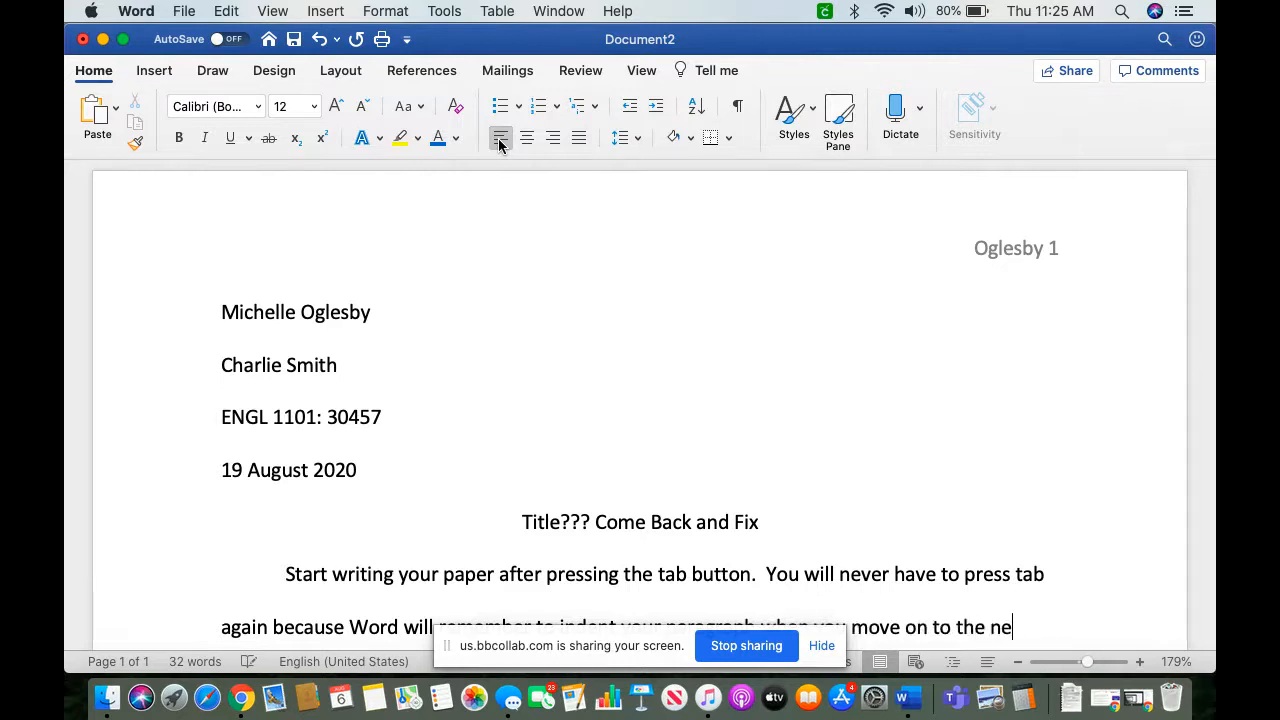
pyautogui.write('xt subject.')
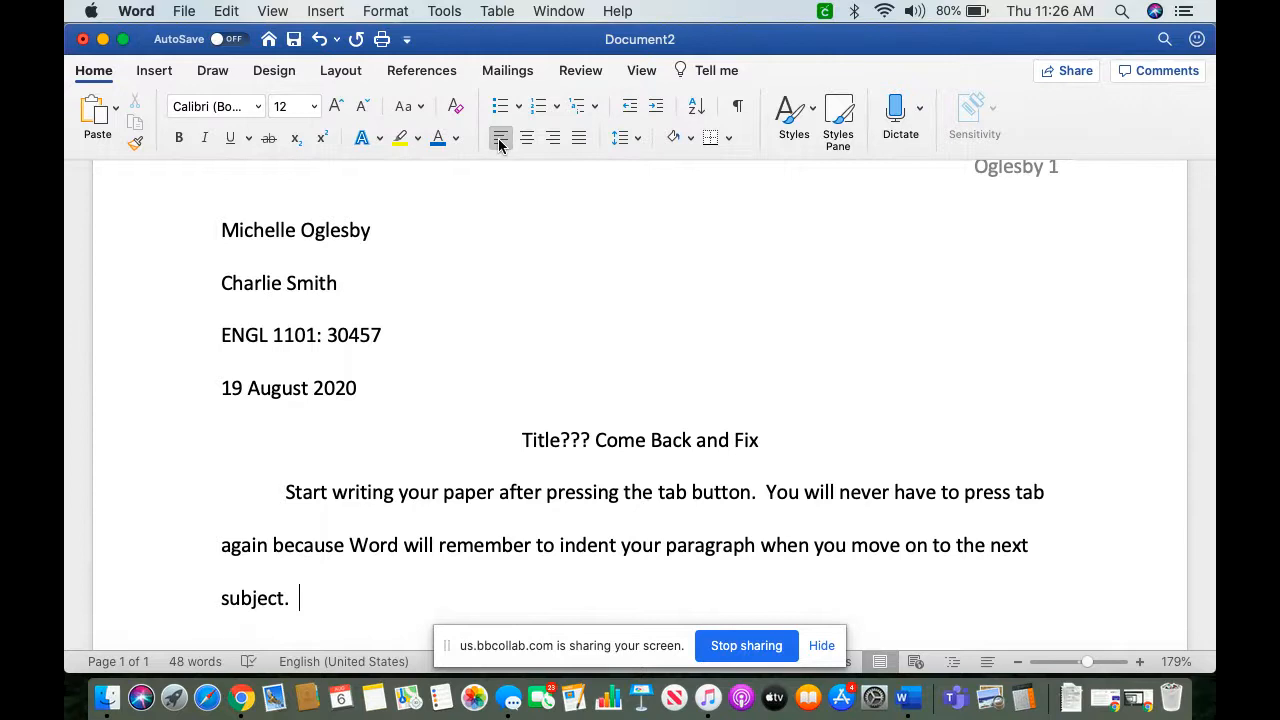
# Step: Start a second, empty paragraph below the body text with a first-line indent
pyautogui.press('Return')
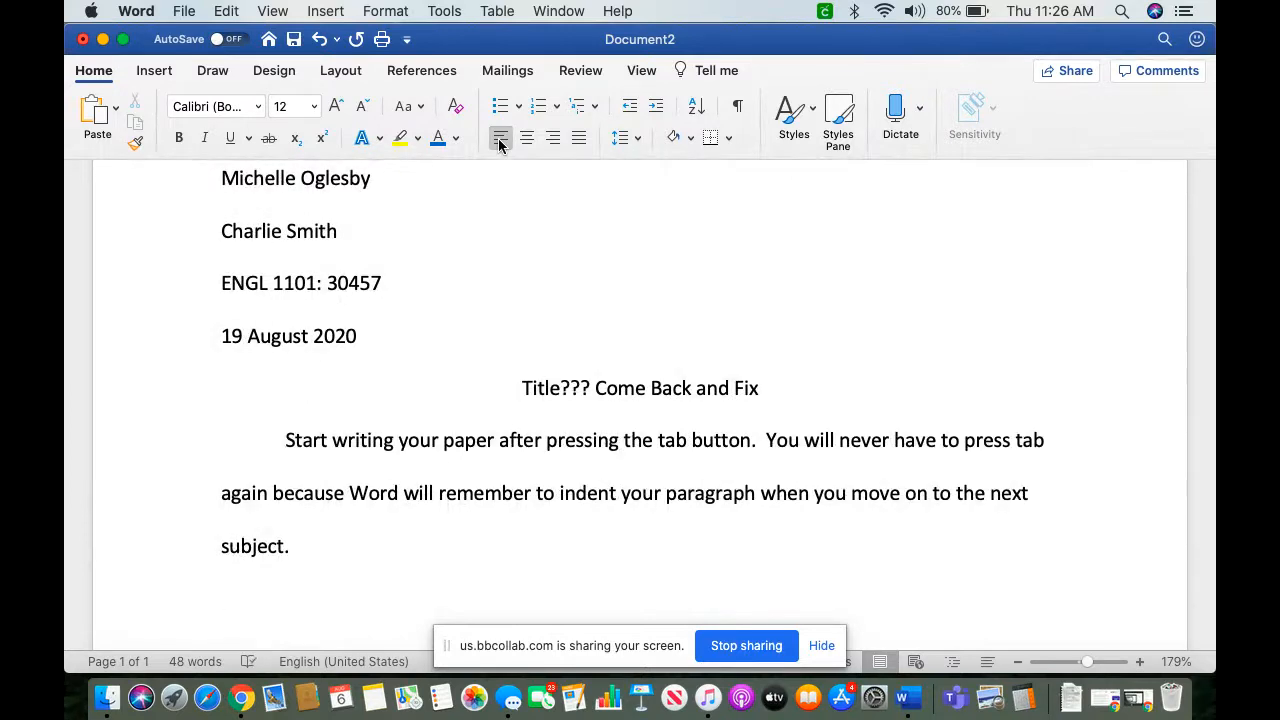
pyautogui.write('mich')
pyautogui.press('BackSpace')
pyautogui.press('BackSpace')
pyautogui.press('BackSpace')
pyautogui.press('BackSpace')
pyautogui.press('Tab')
# Step: Add blank lines after the body text until a second page begins, to check its running header
pyautogui.scroll(2, 491, 271)
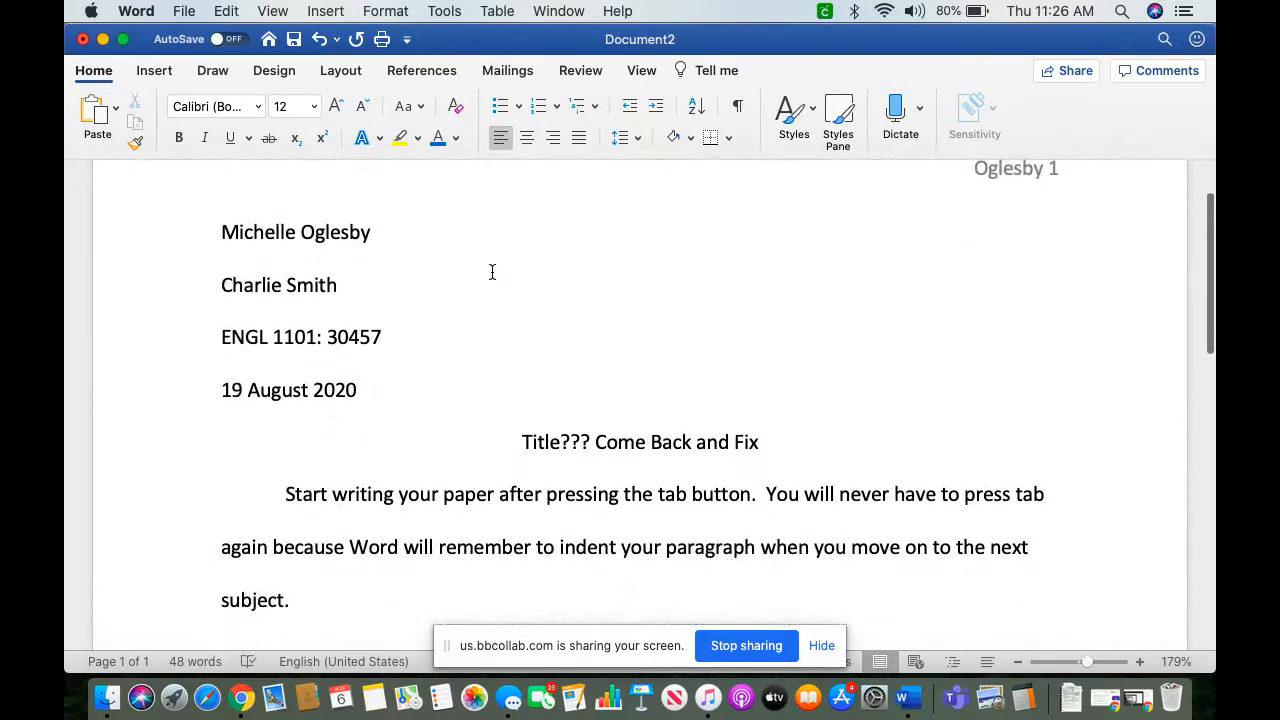
pyautogui.scroll(-2, 491, 271)
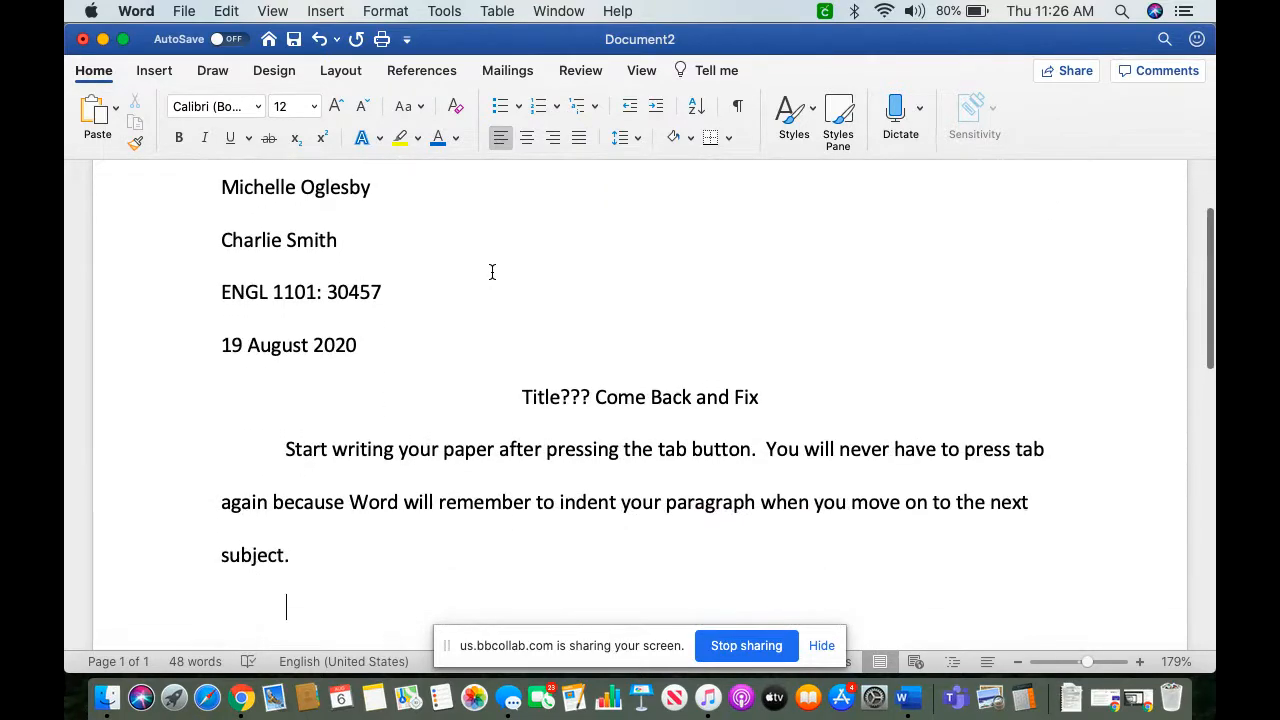
pyautogui.press('Return')
pyautogui.press('Return')
pyautogui.press('Return')
pyautogui.press('Return')
pyautogui.press('Return')
pyautogui.press('Return')
pyautogui.press('Return')
pyautogui.press('Return')
pyautogui.press('Return')
pyautogui.press('Return')
pyautogui.press('Return')
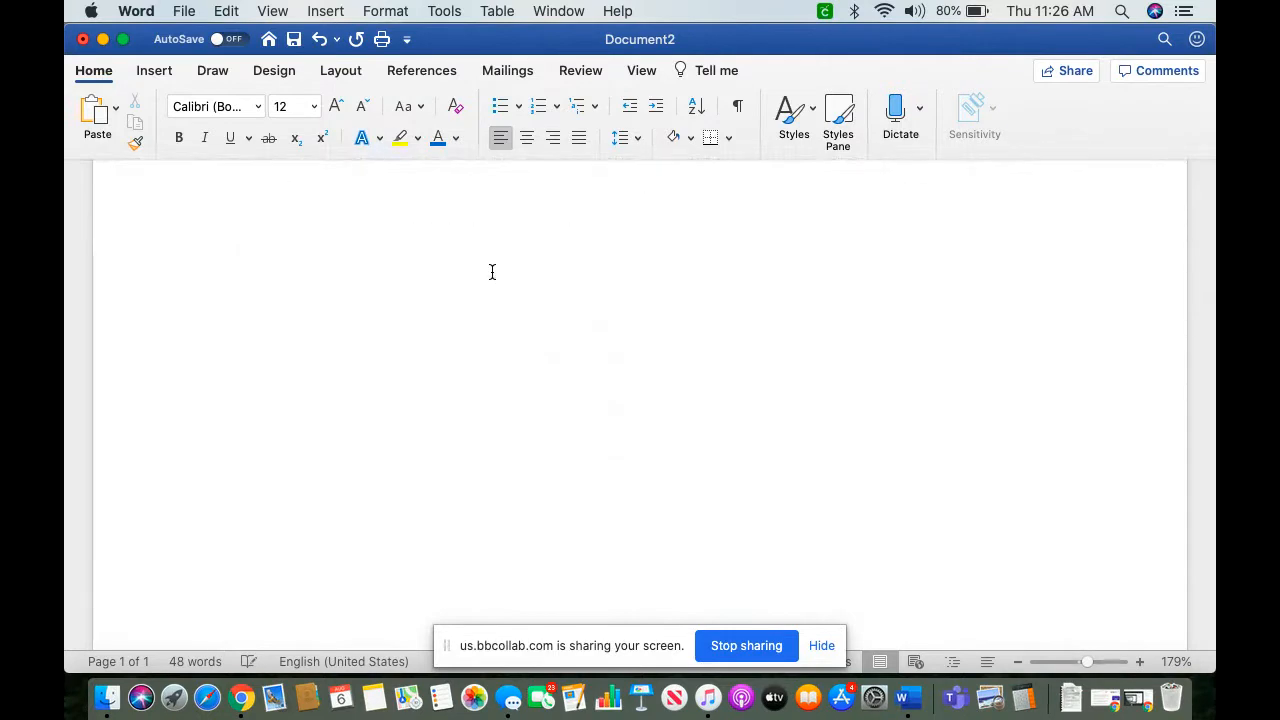
pyautogui.press('Return')
pyautogui.press('Return')
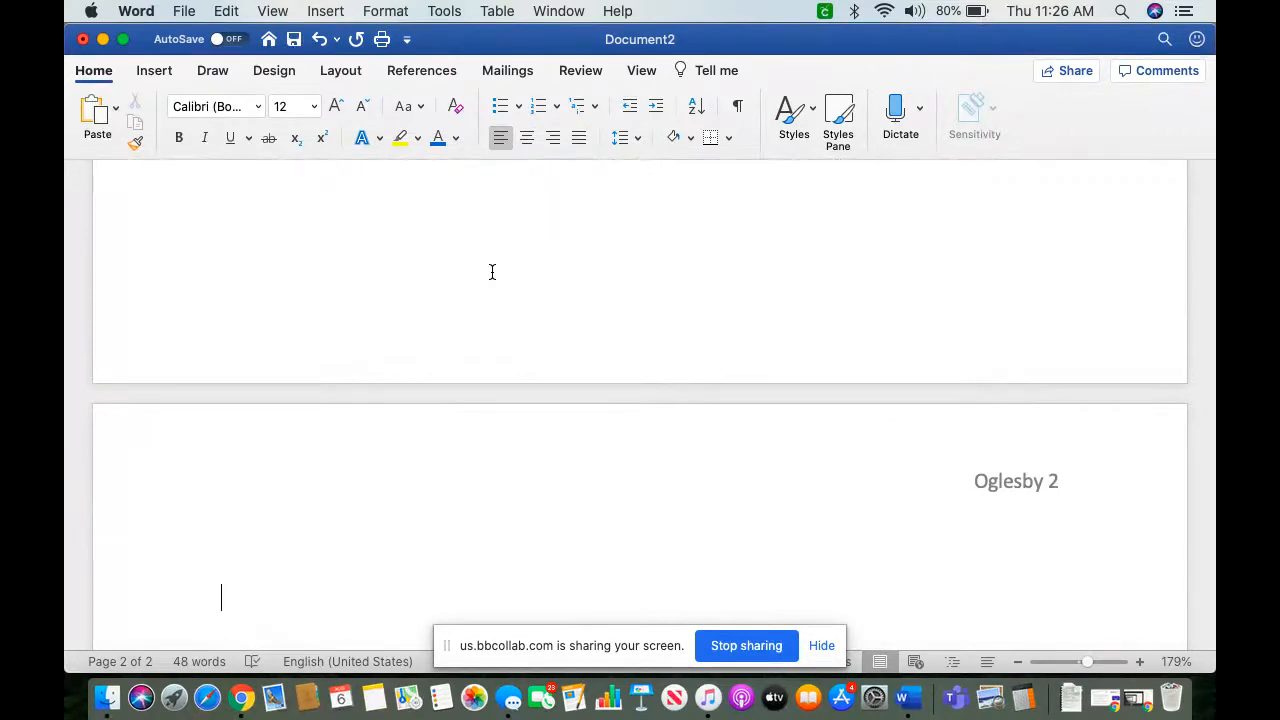
# Step: Delete the extra blank lines back to the indented line under the first body paragraph
pyautogui.press('BackSpace')
pyautogui.press('BackSpace')
pyautogui.press('BackSpace')
pyautogui.press('BackSpace')
pyautogui.press('BackSpace')
pyautogui.press('BackSpace')
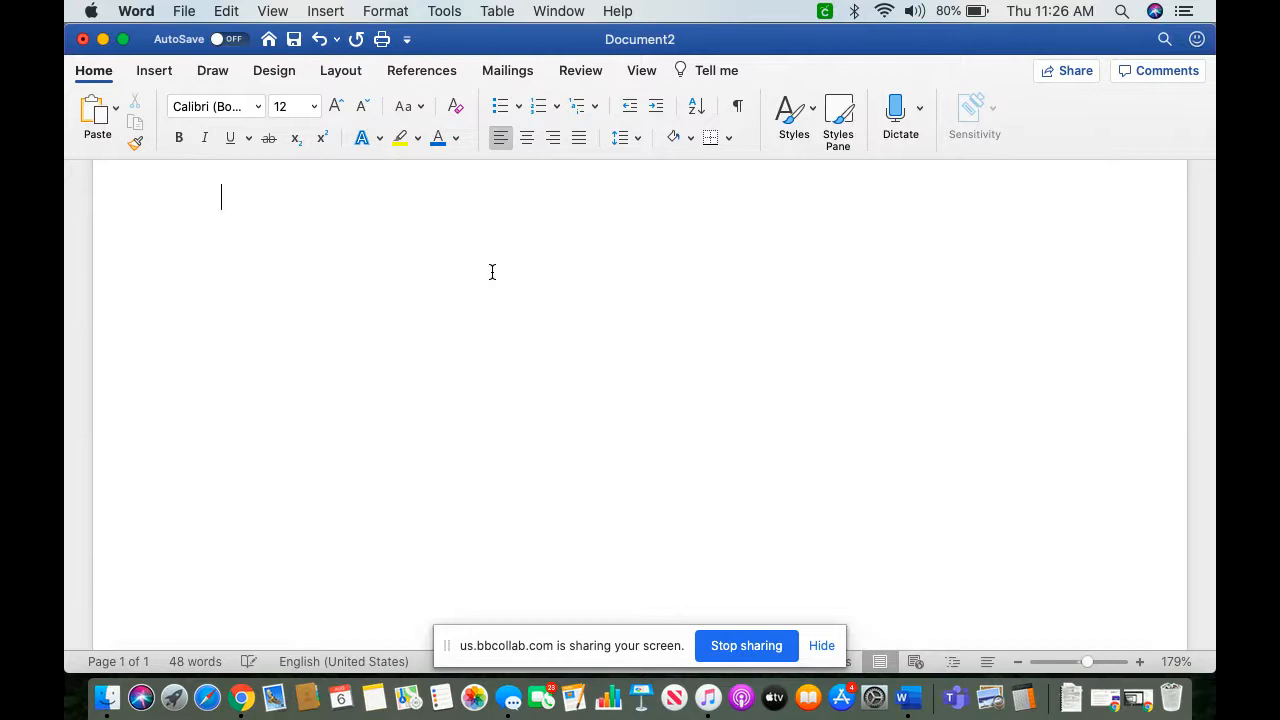
pyautogui.scroll(3, 492, 272)
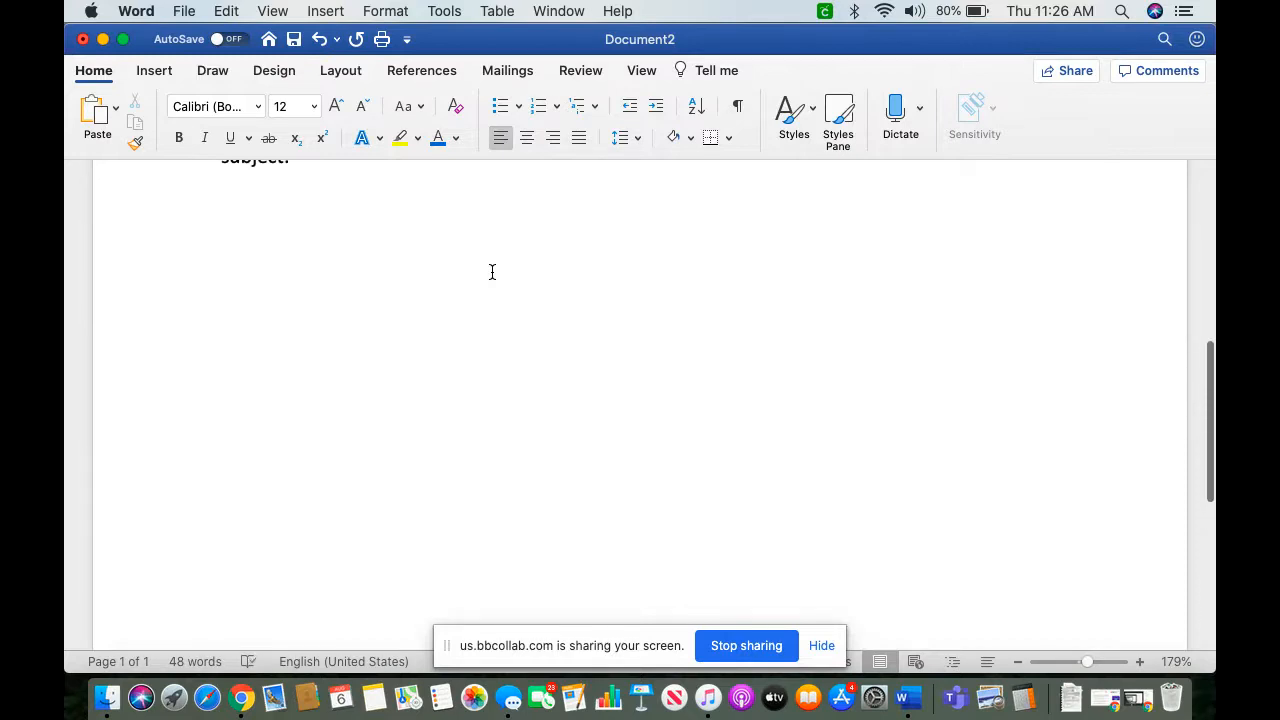
pyautogui.press('BackSpace')
pyautogui.press('BackSpace')
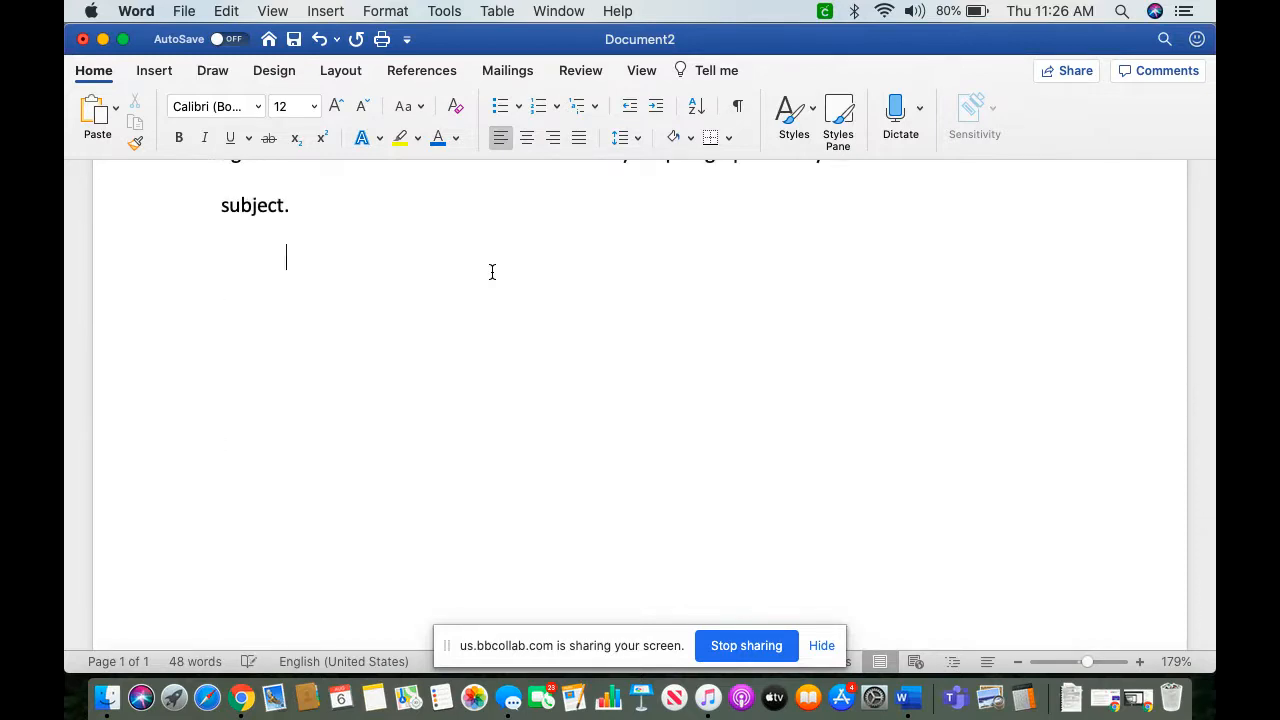
pyautogui.scroll(5, 492, 272)
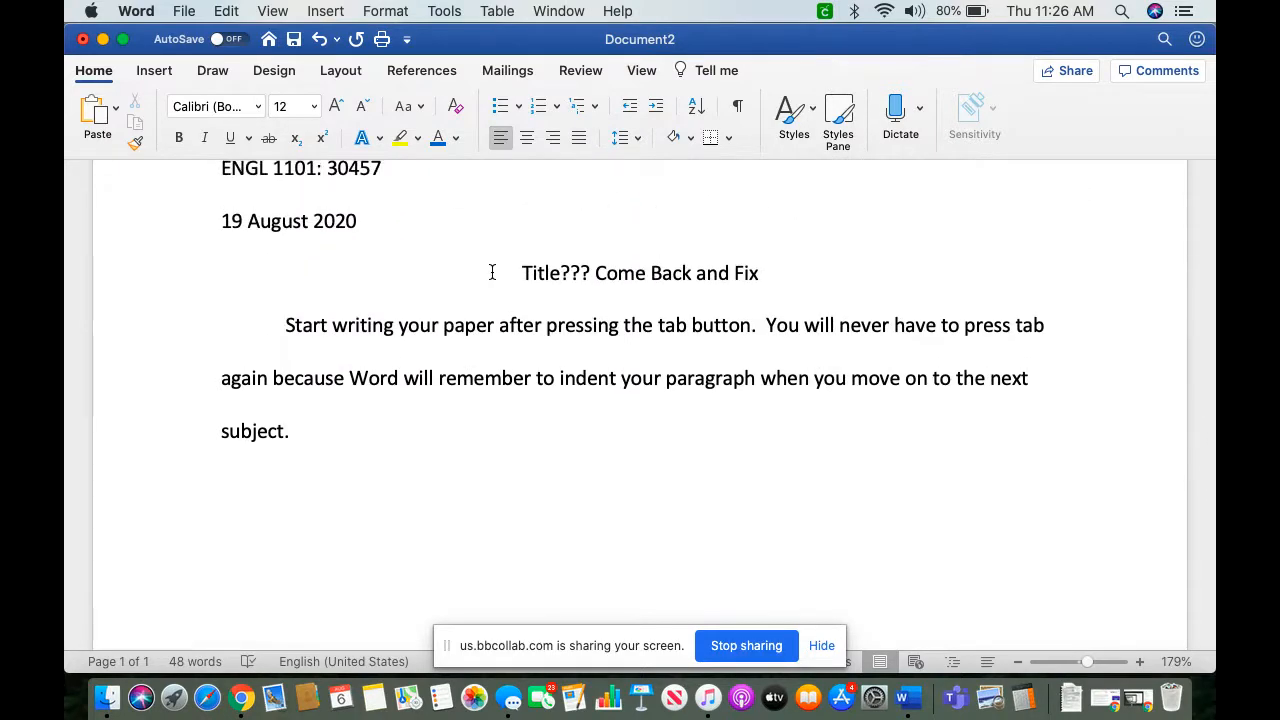
pyautogui.scroll(3, 492, 272)
pyautogui.scroll(1, 492, 272)
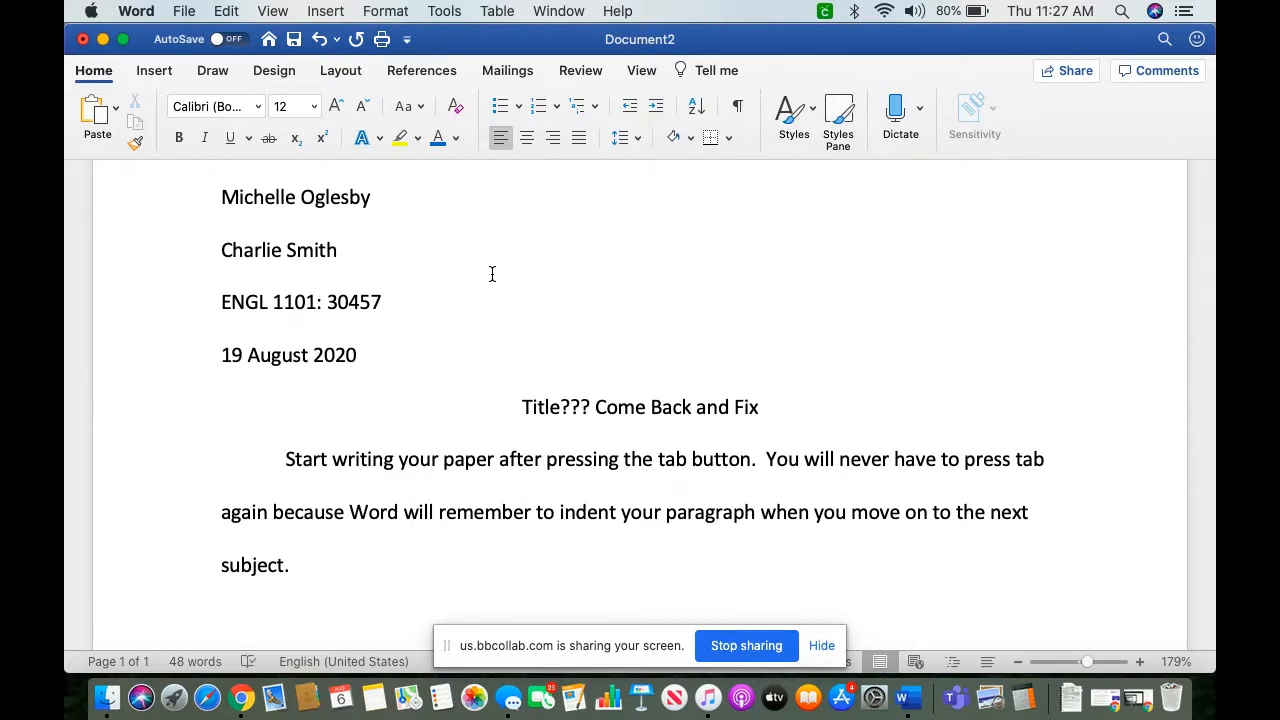
# Step: Switch to the minimized Chrome window with the Share Content panel
pyautogui.click(1148, 692)
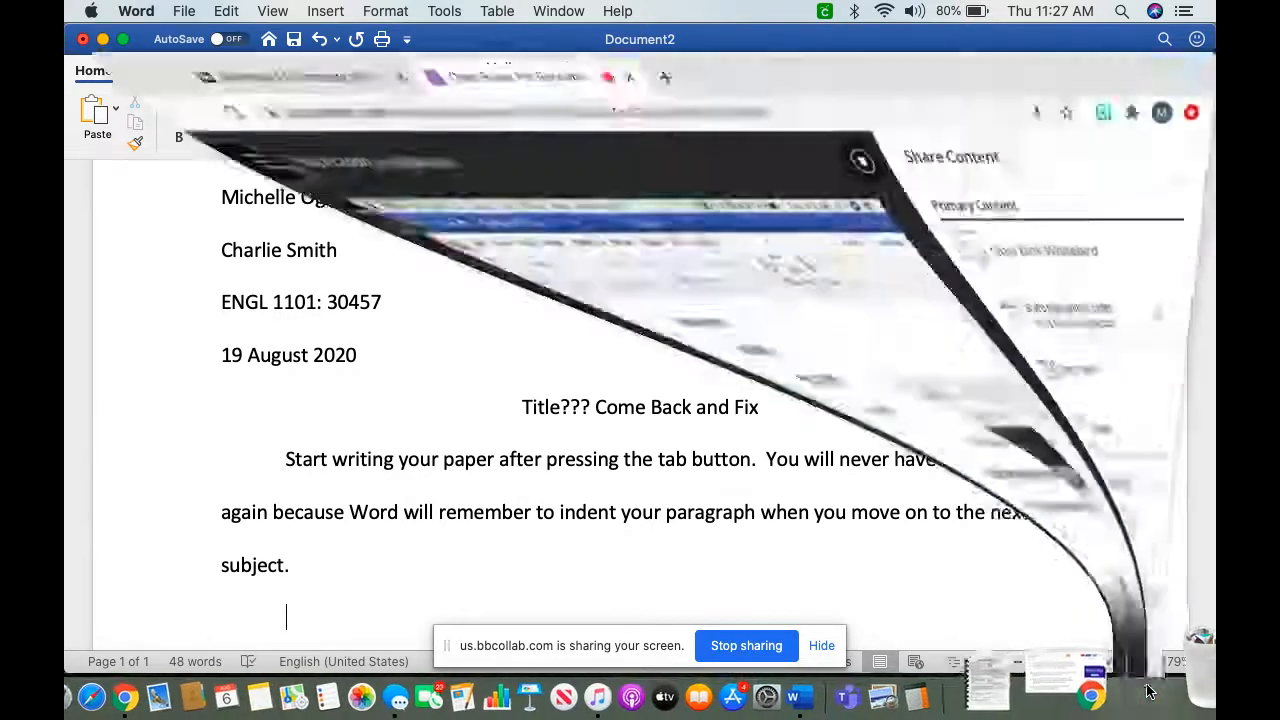